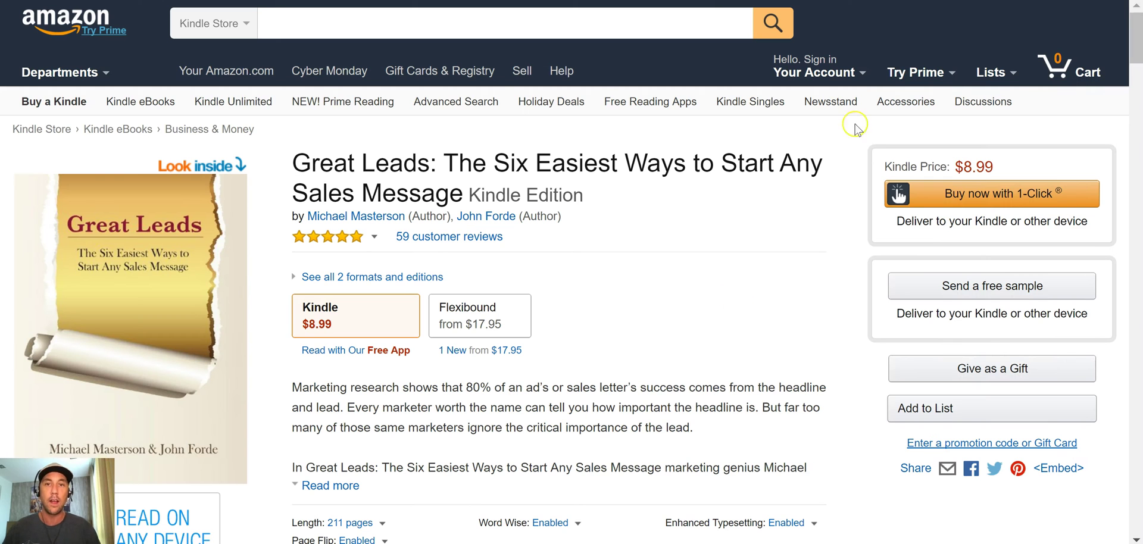
mouse_move(917, 57)
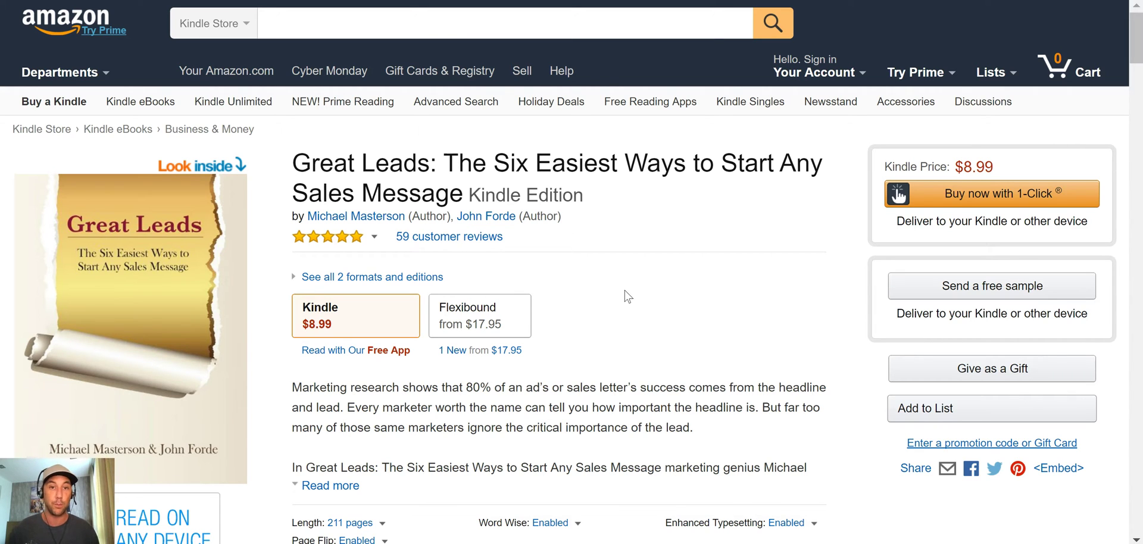
mouse_move(357, 241)
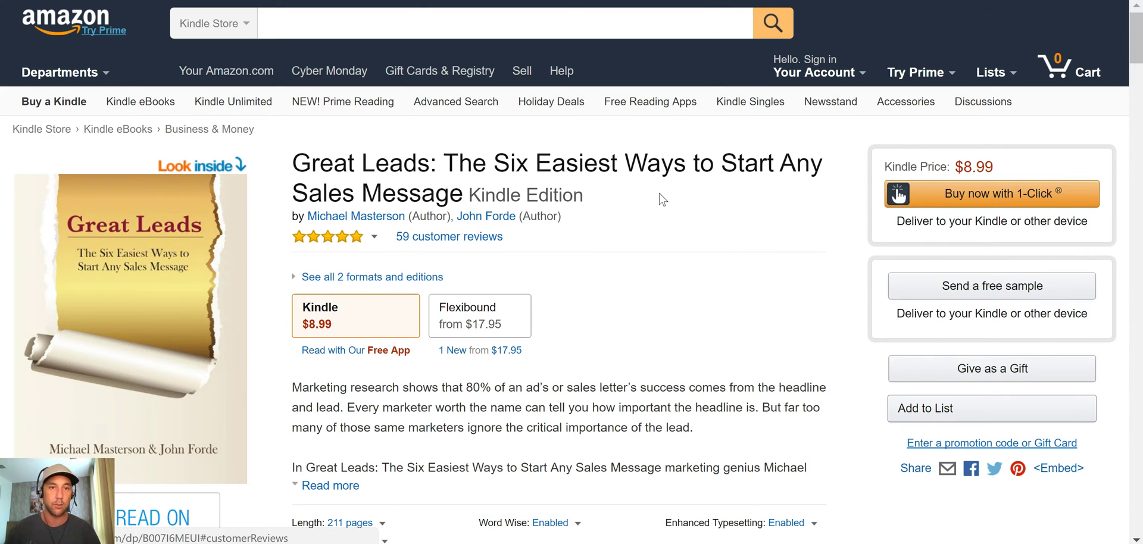
left_click(400, 219)
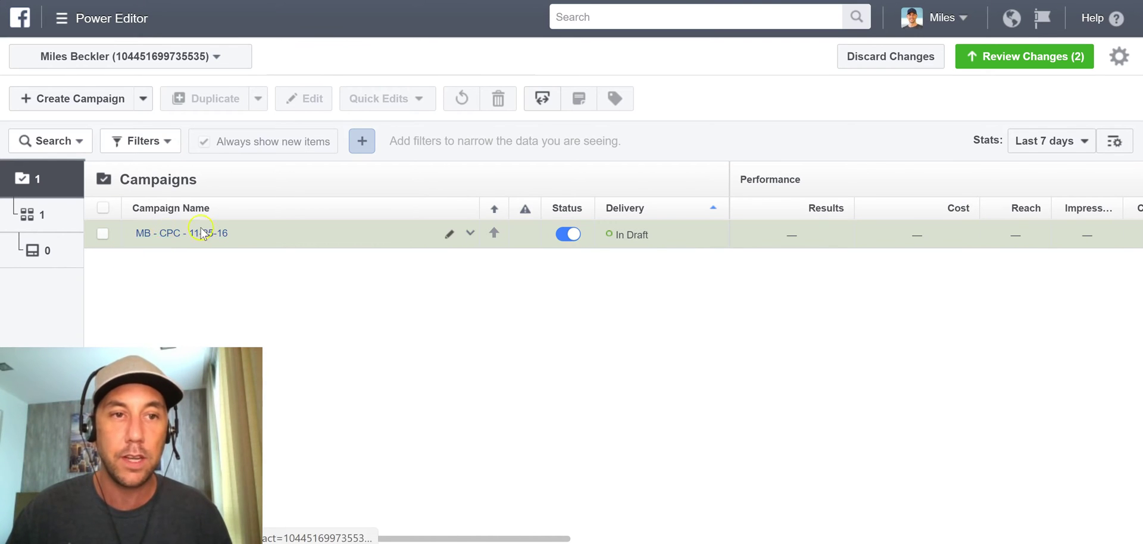
Step: Show the campaign's ad sets and filter the view to the US-GB-AU - All - 45-64 - Iphone 5+ ad set
left_click(66, 211)
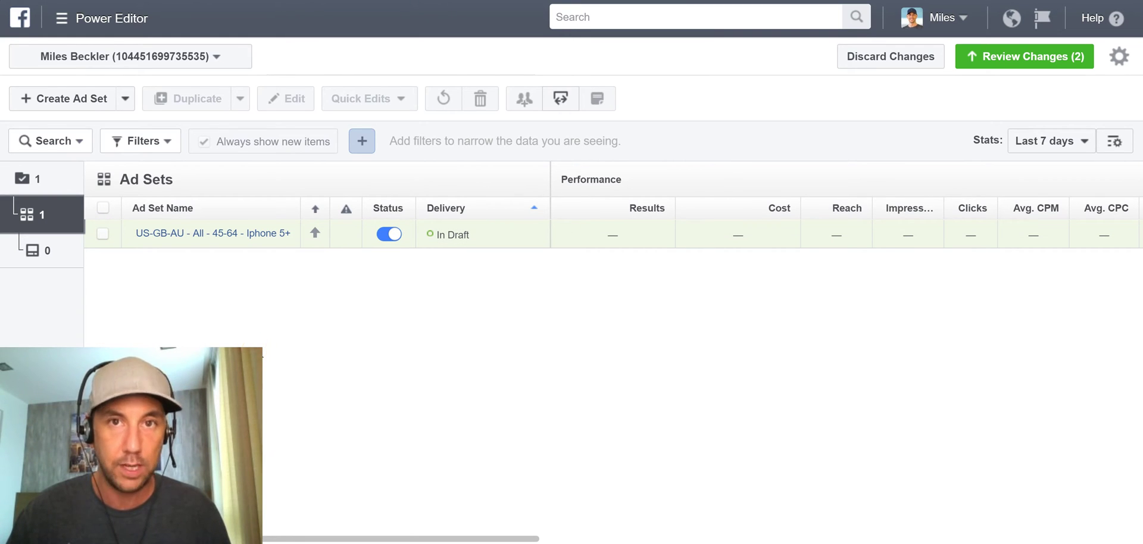
left_click(200, 328)
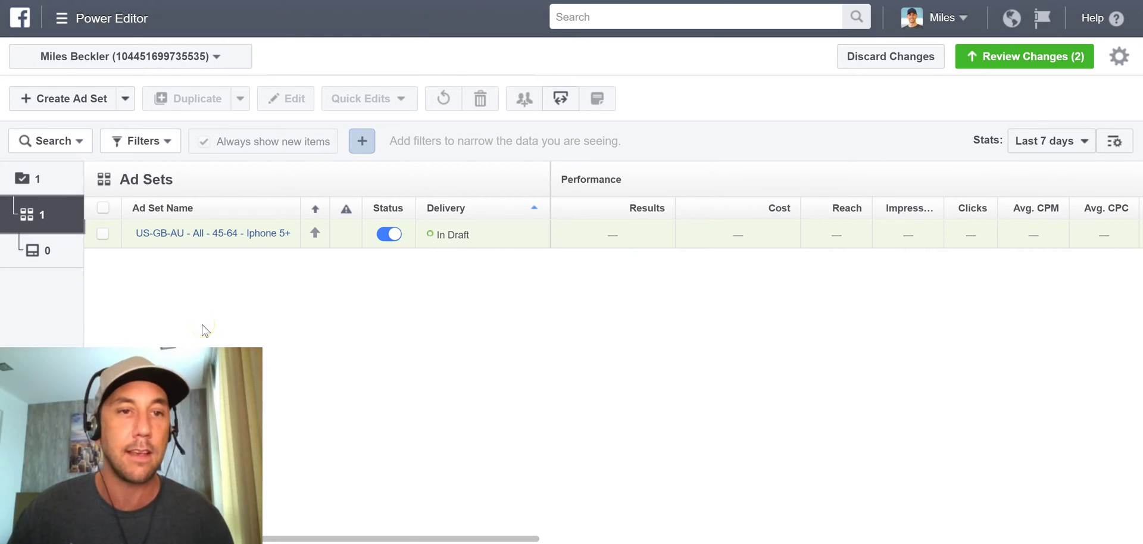
left_click(103, 234)
left_click(322, 212)
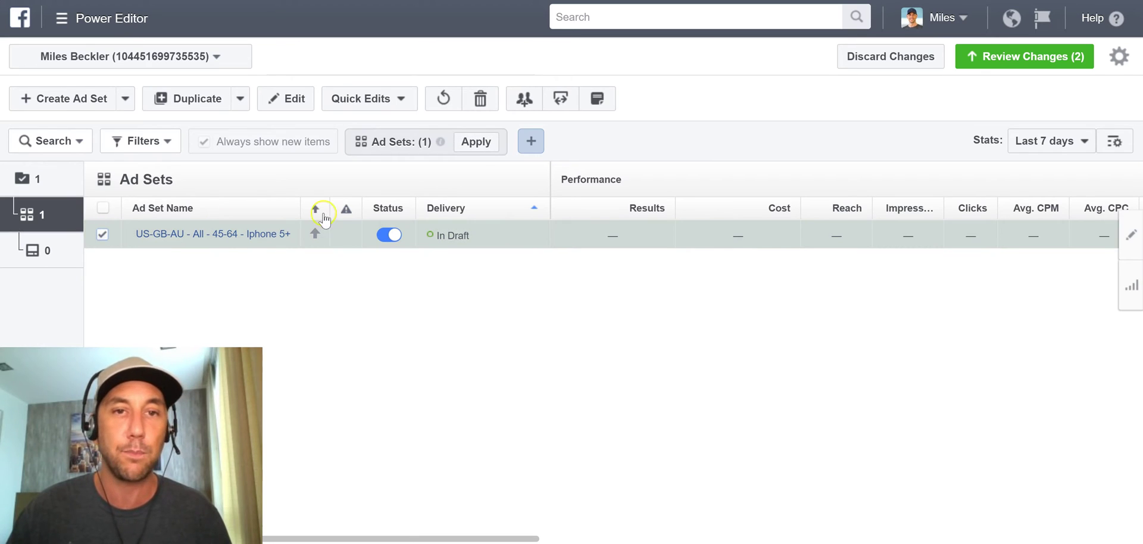
left_click(475, 143)
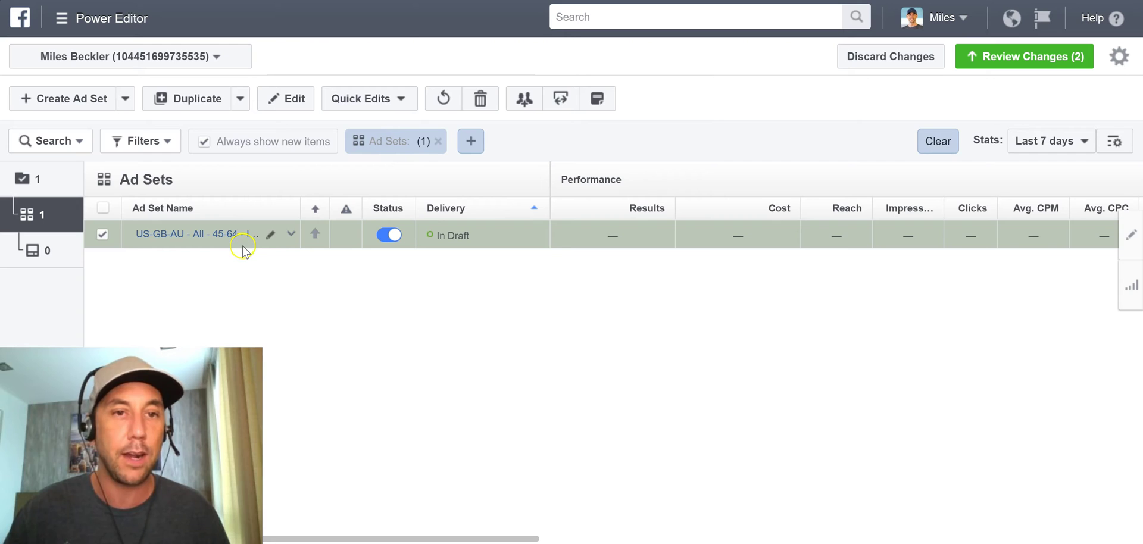
Step: Start a new ad in the existing campaign MB - CPC - 11-25-16 and existing ad set US-GB-AU - All - 45-64 - Iphone 5+
left_click(32, 253)
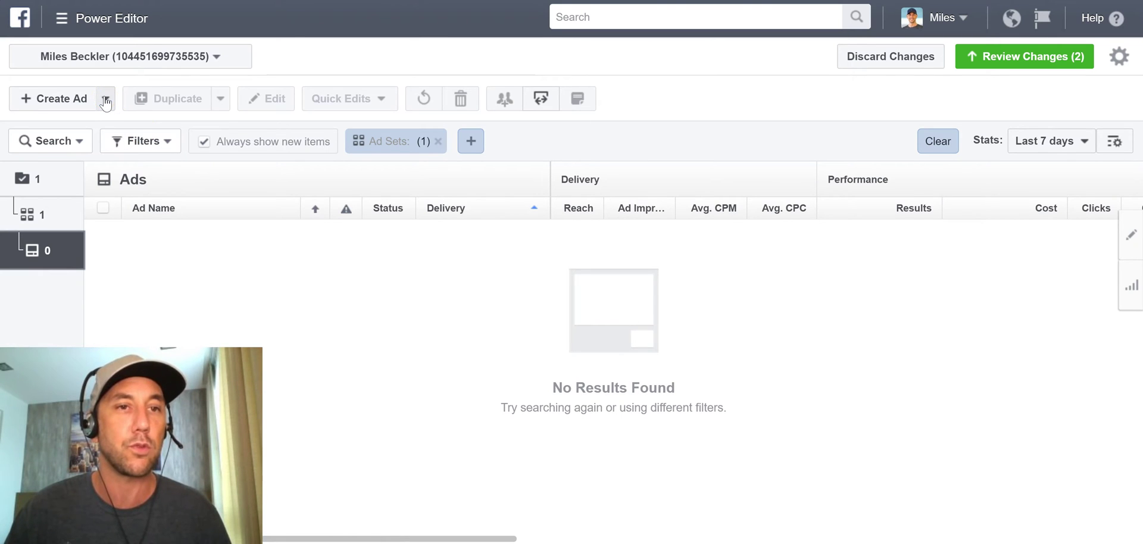
left_click(66, 98)
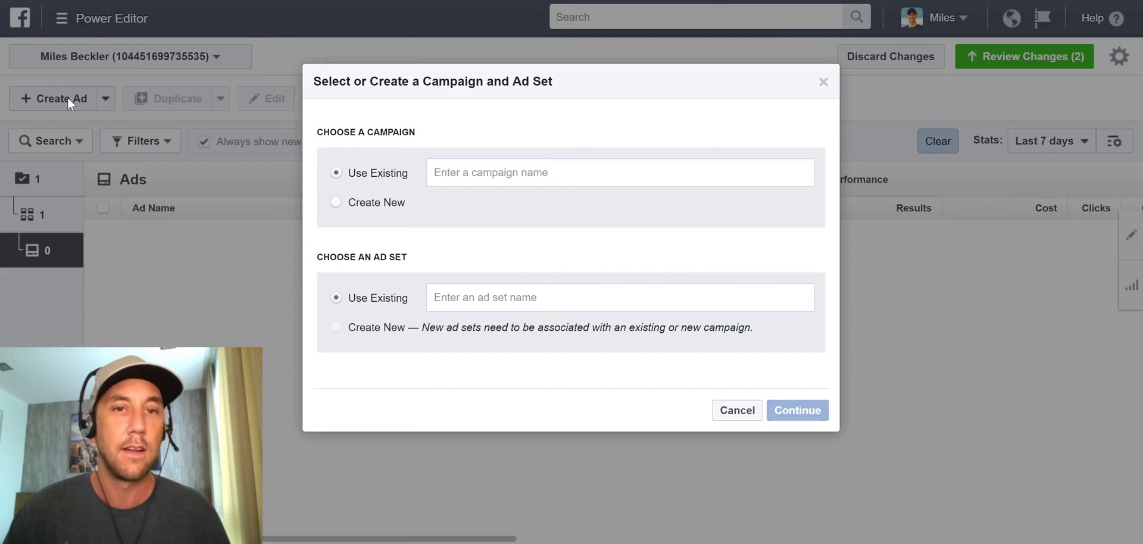
left_click(524, 173)
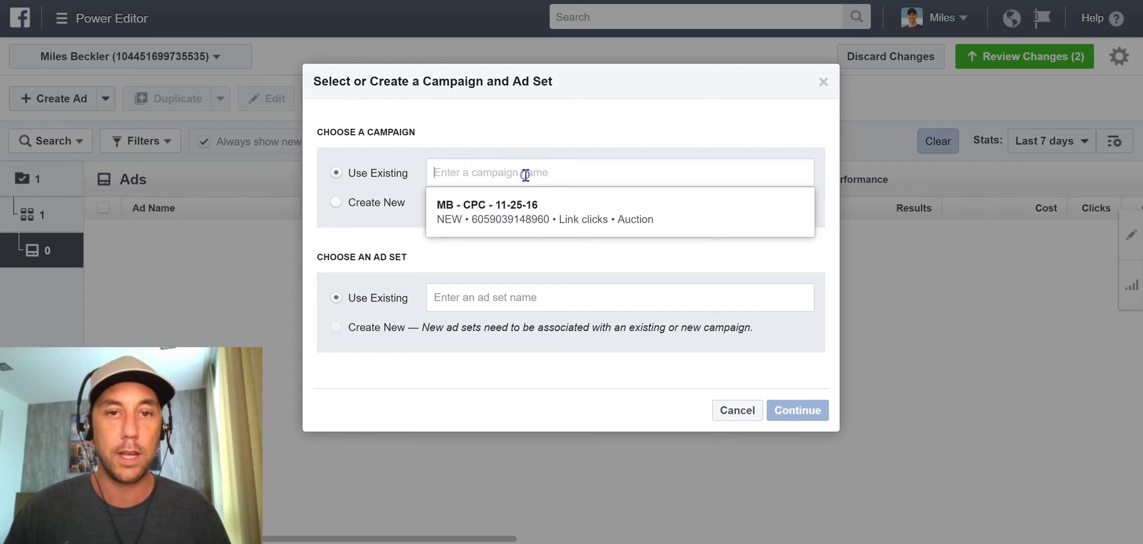
left_click(517, 214)
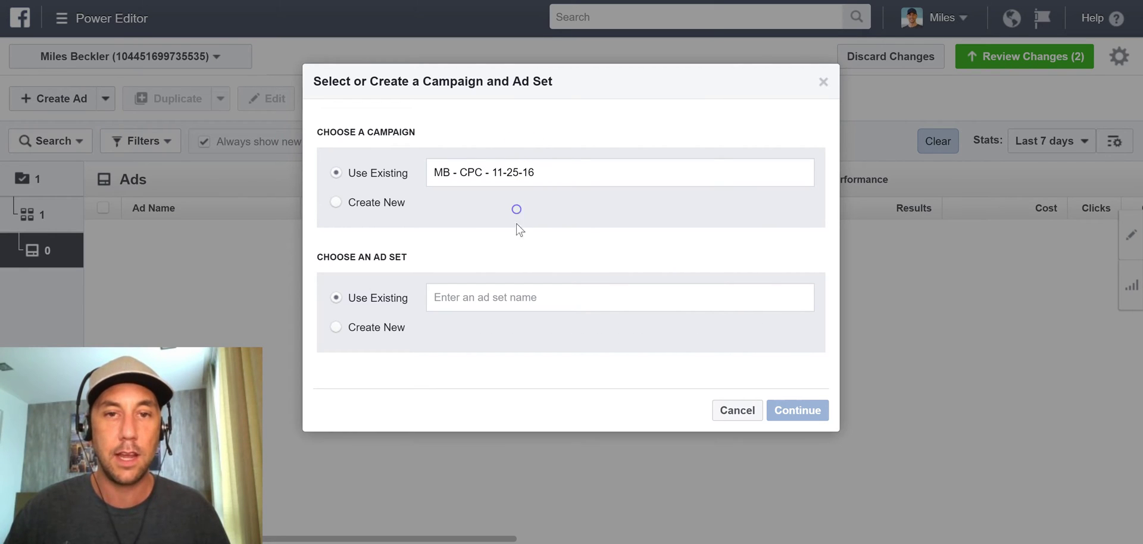
left_click(507, 291)
left_click(527, 336)
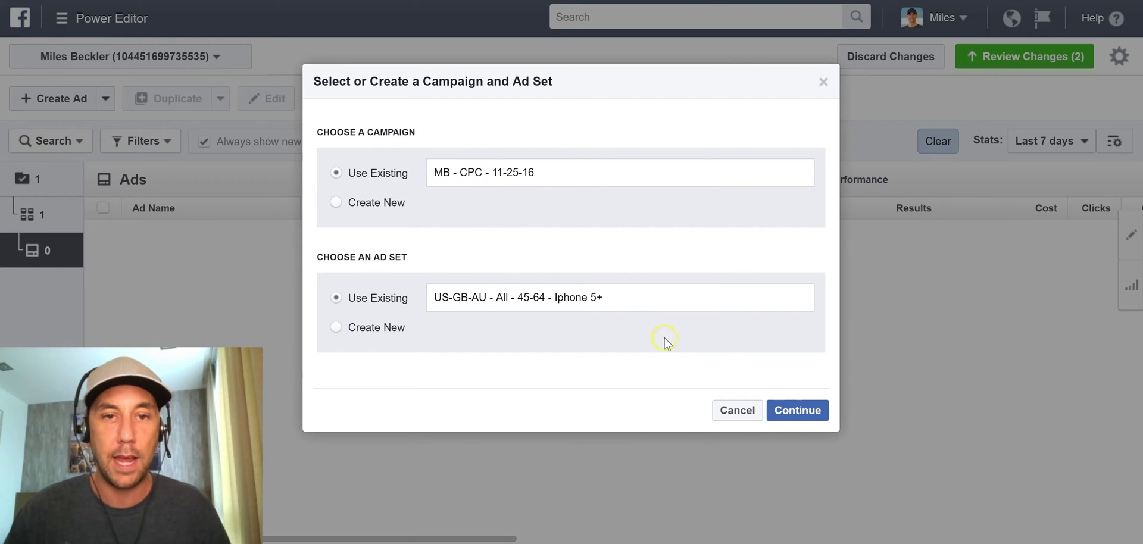
left_click(805, 410)
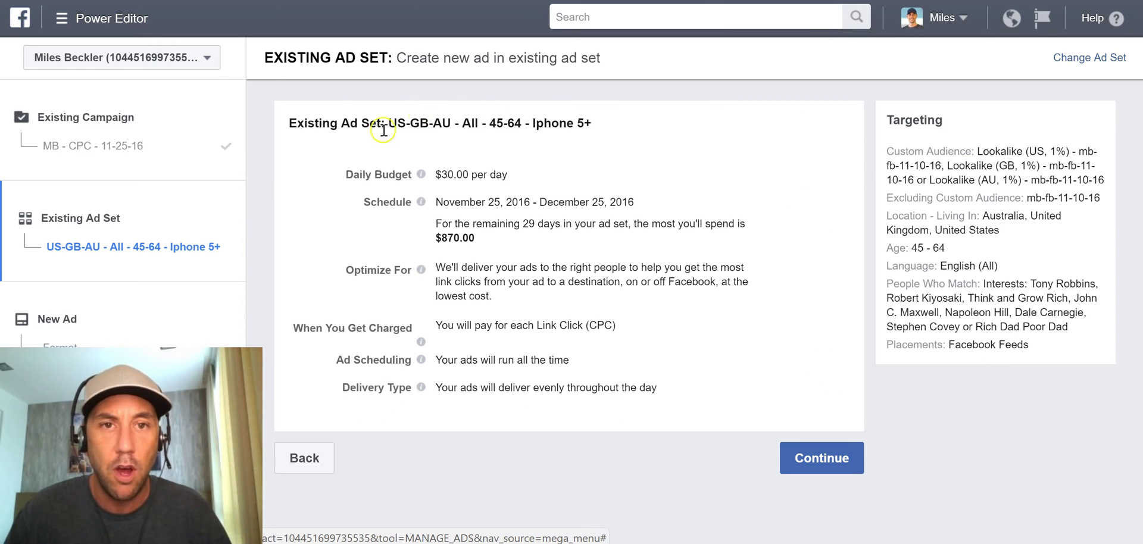
Step: Review the existing ad set's summary and proceed to creating the new ad
left_click_drag(337, 123, 398, 124)
left_click(429, 150)
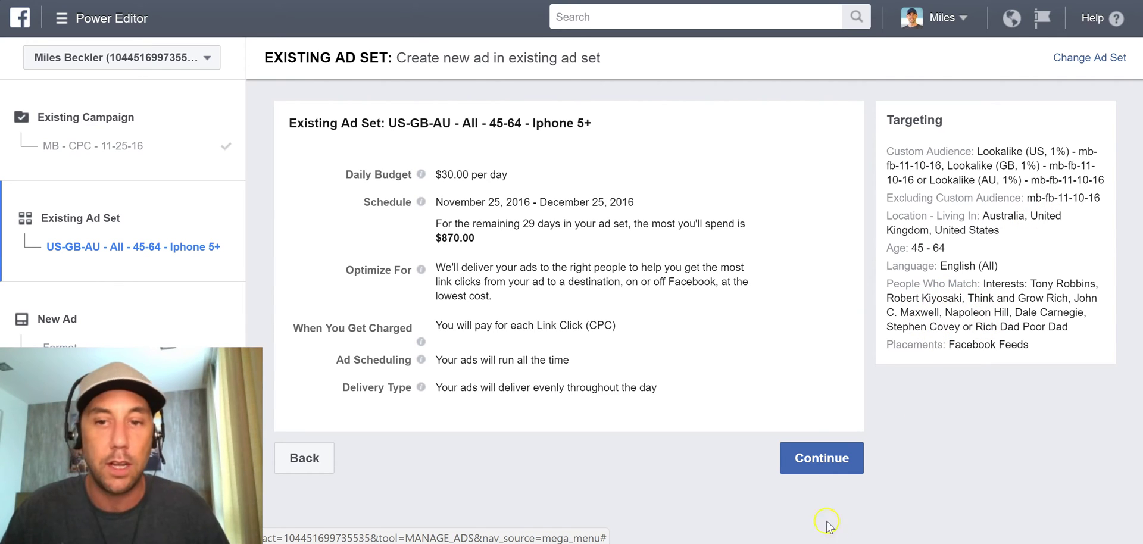
left_click(827, 457)
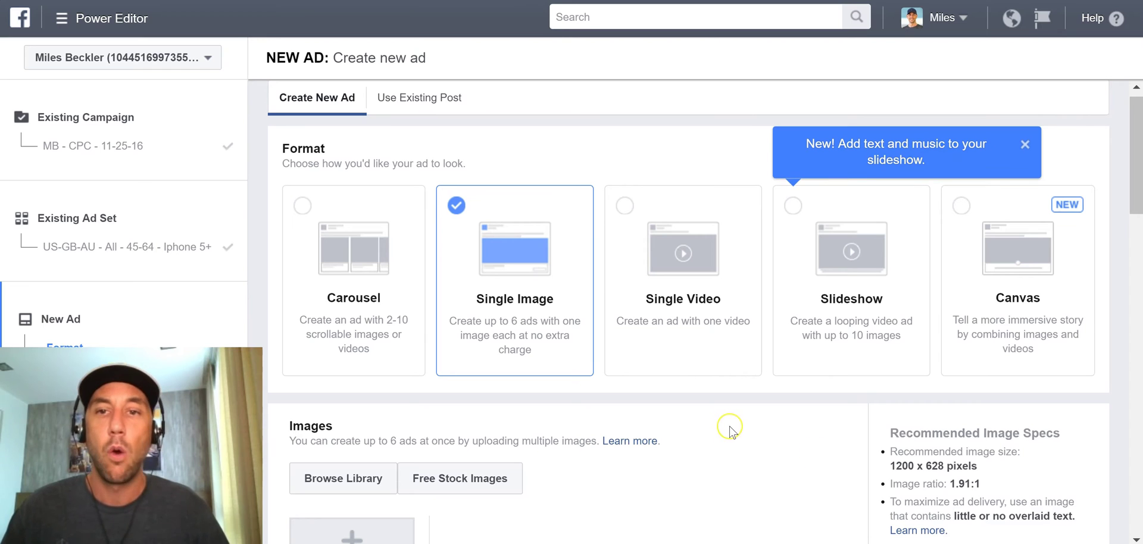
Step: Dismiss the slideshow feature tip and set the new ad's format to Single Image
left_click(919, 247)
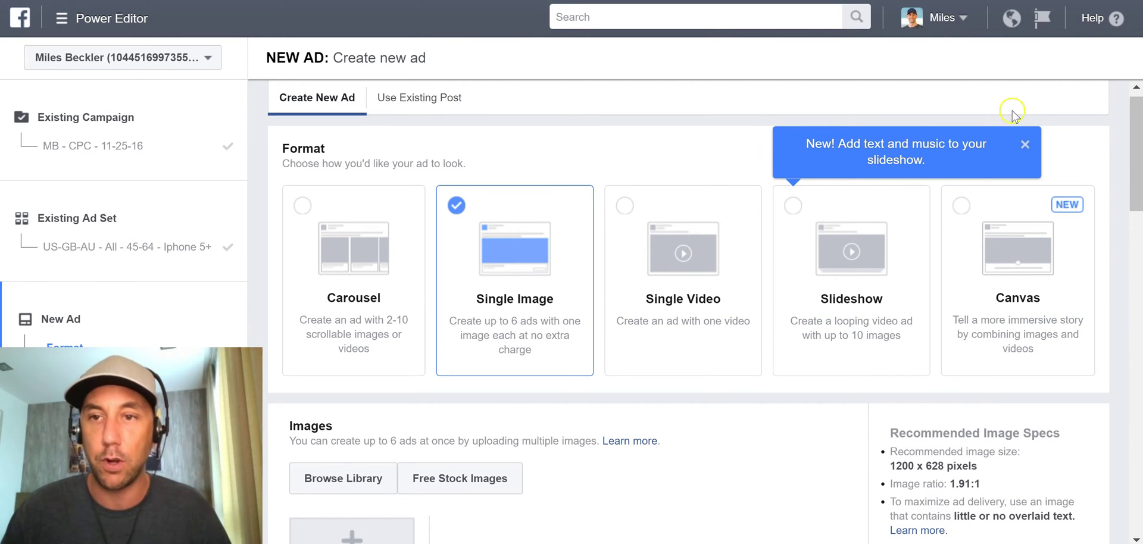
left_click(1024, 144)
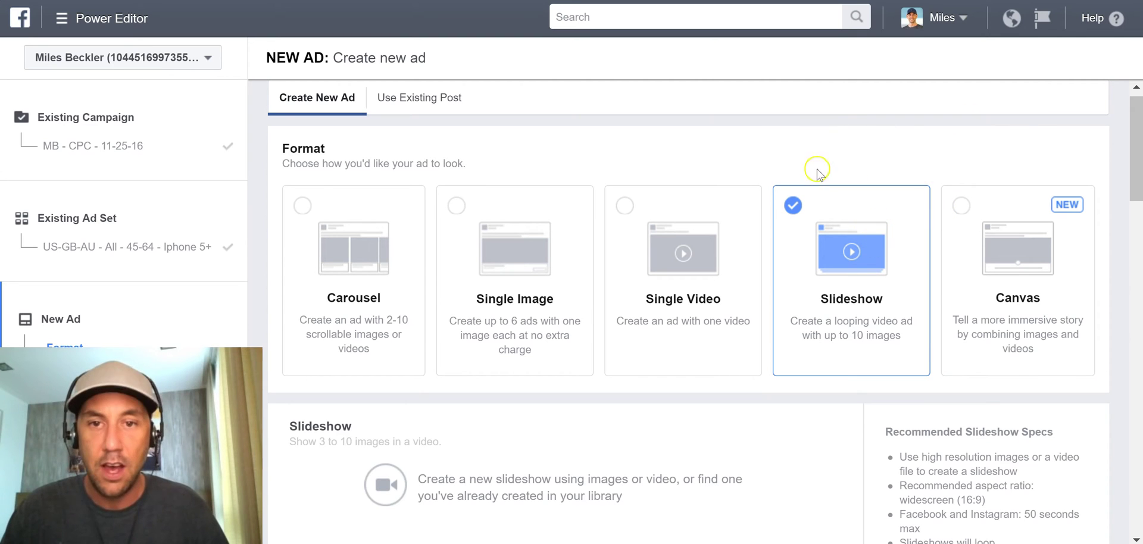
left_click(494, 256)
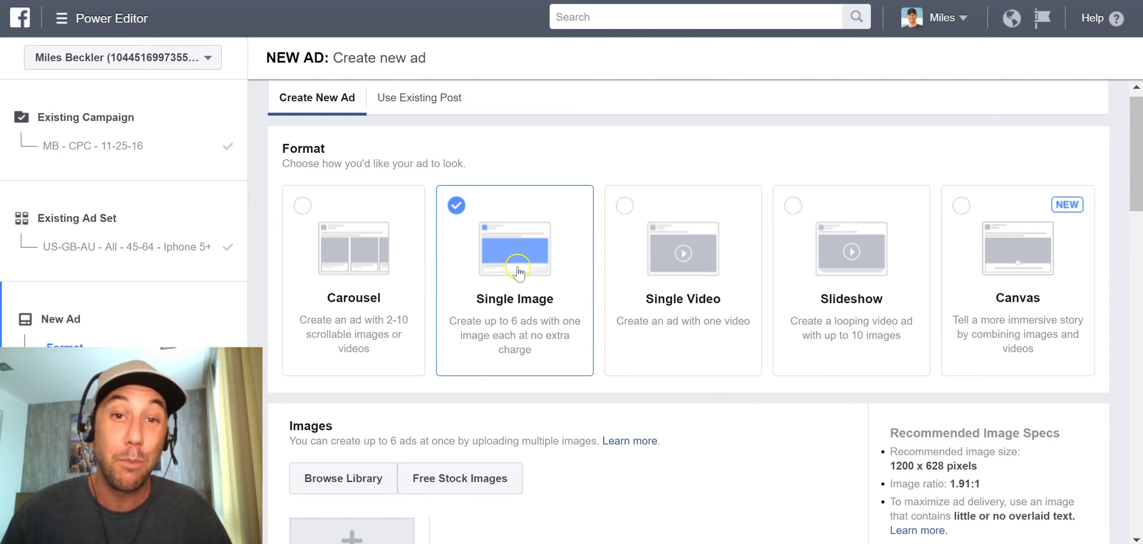
left_click(546, 233)
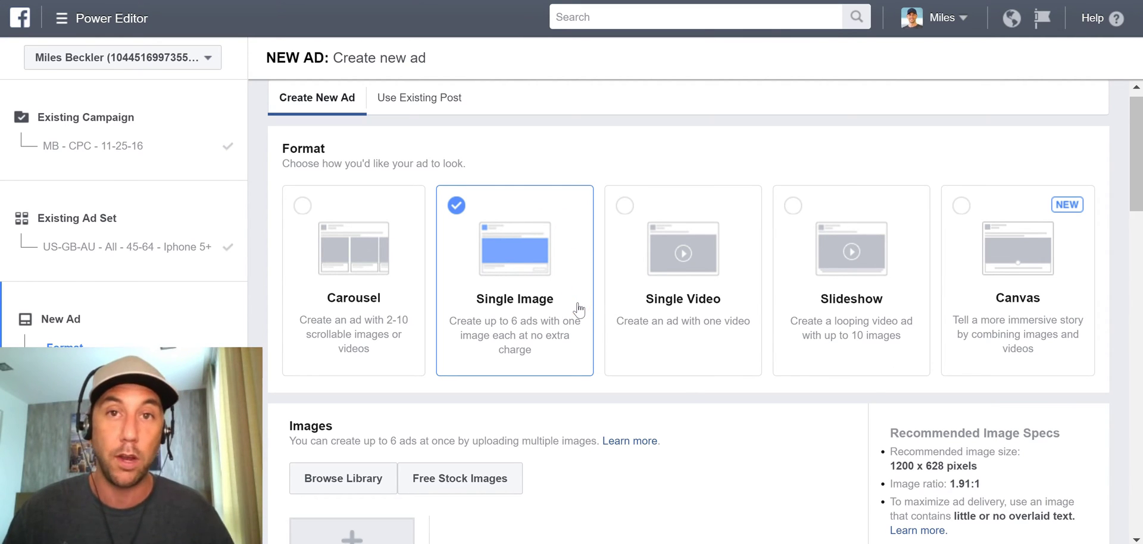
Step: Open the free stock image picker for the new ad's images
left_click(1136, 128)
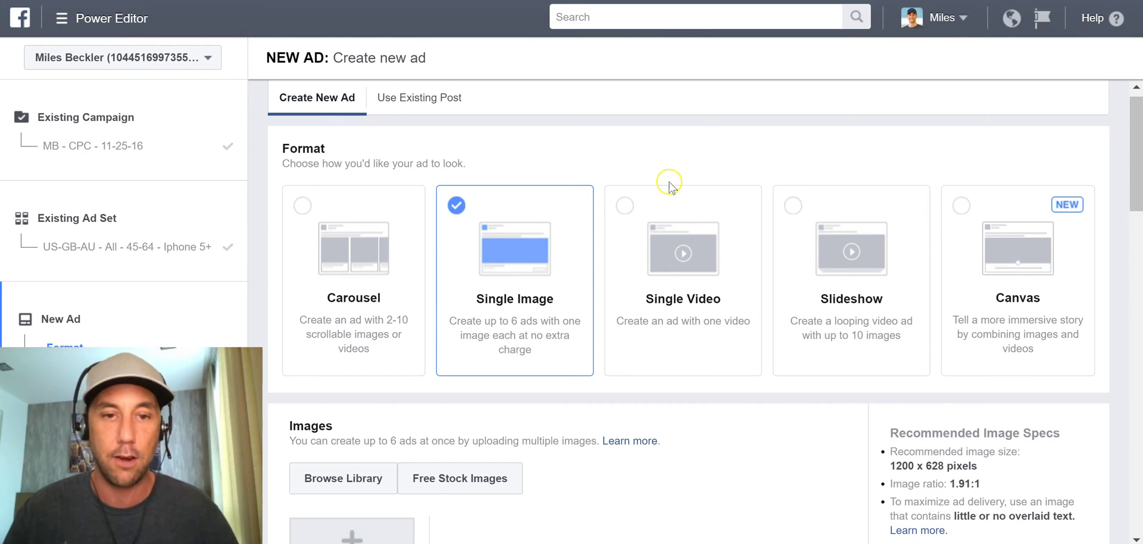
left_click_drag(1138, 145, 1137, 203)
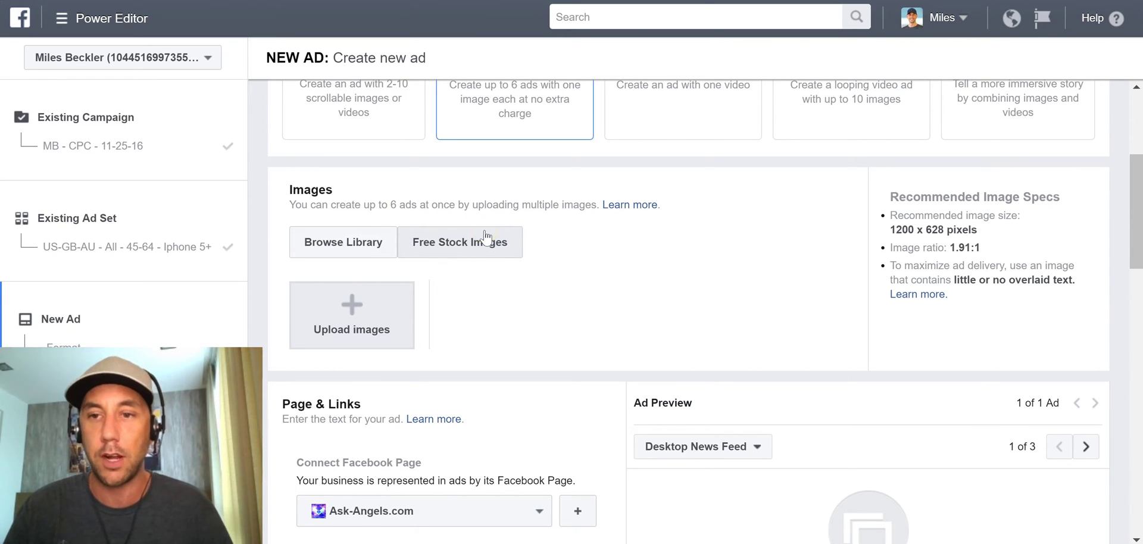
left_click(459, 246)
left_click(459, 247)
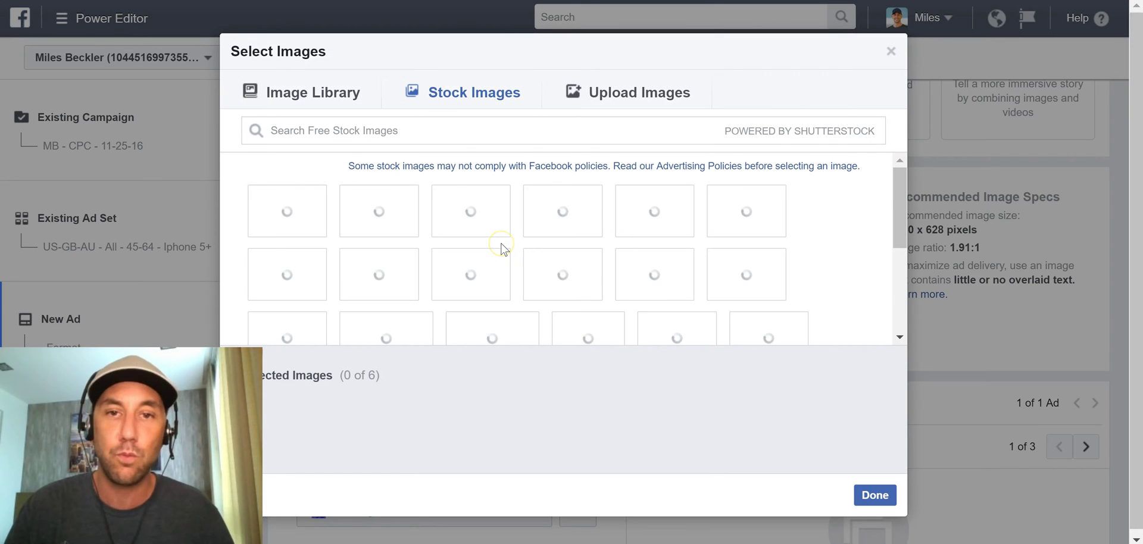
Step: Search the free stock images for "personal development"
mouse_move(551, 231)
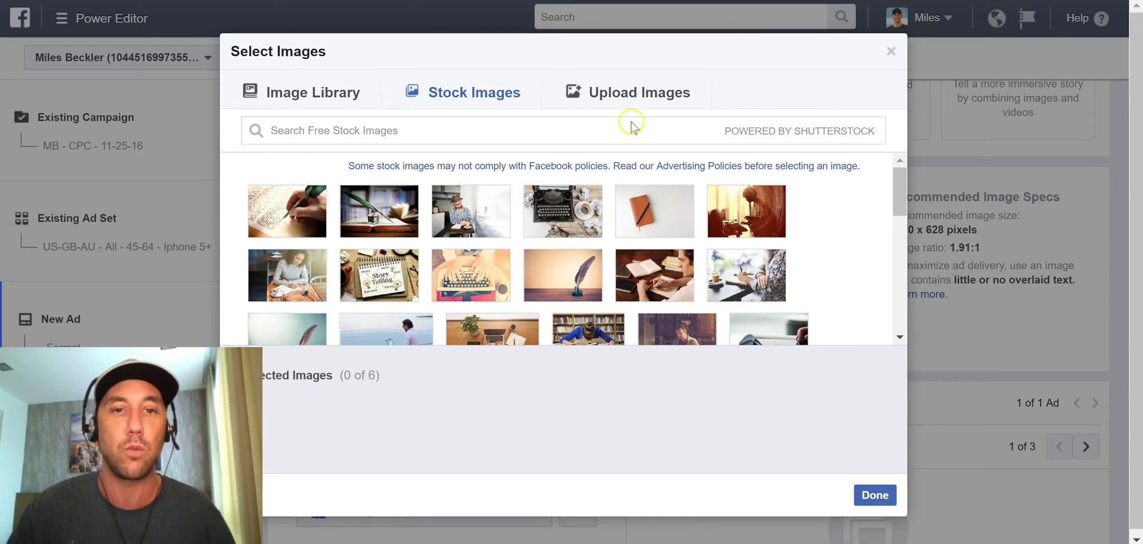
mouse_move(901, 172)
left_mouse_down()
mouse_move(904, 184)
mouse_move(904, 159)
left_mouse_up()
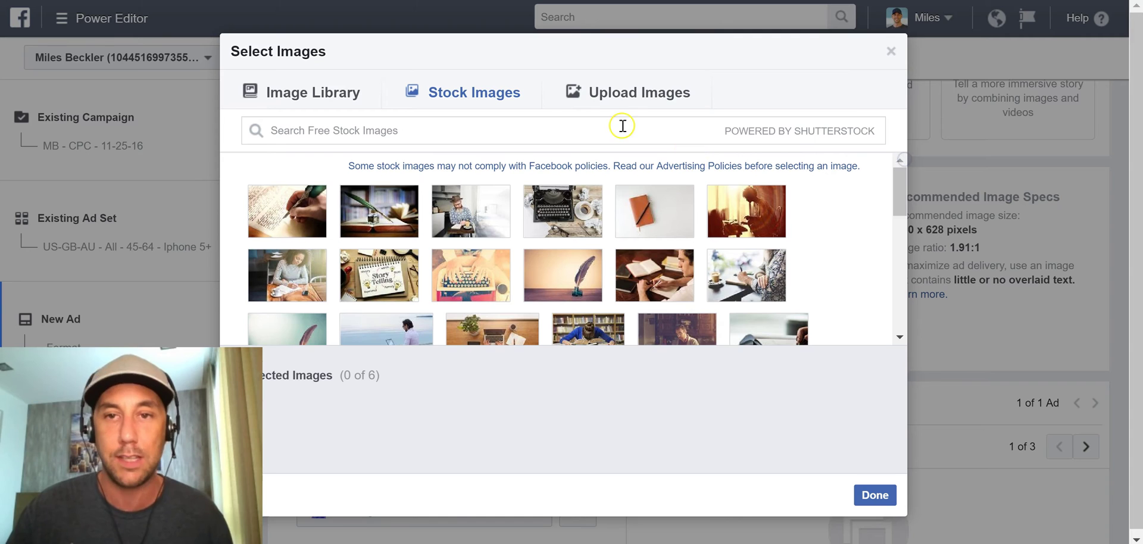
left_click(429, 131)
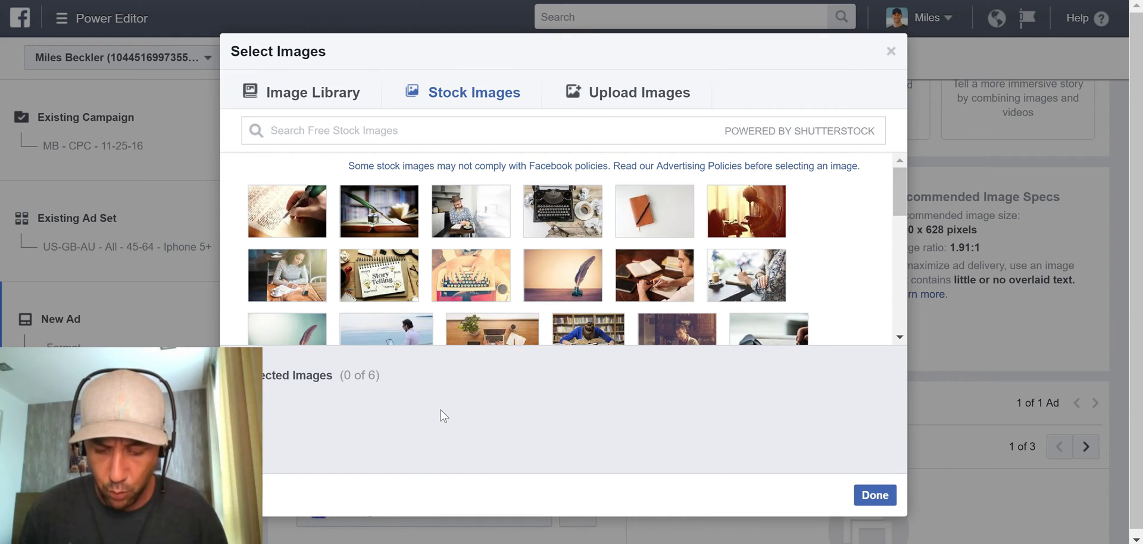
type("pers")
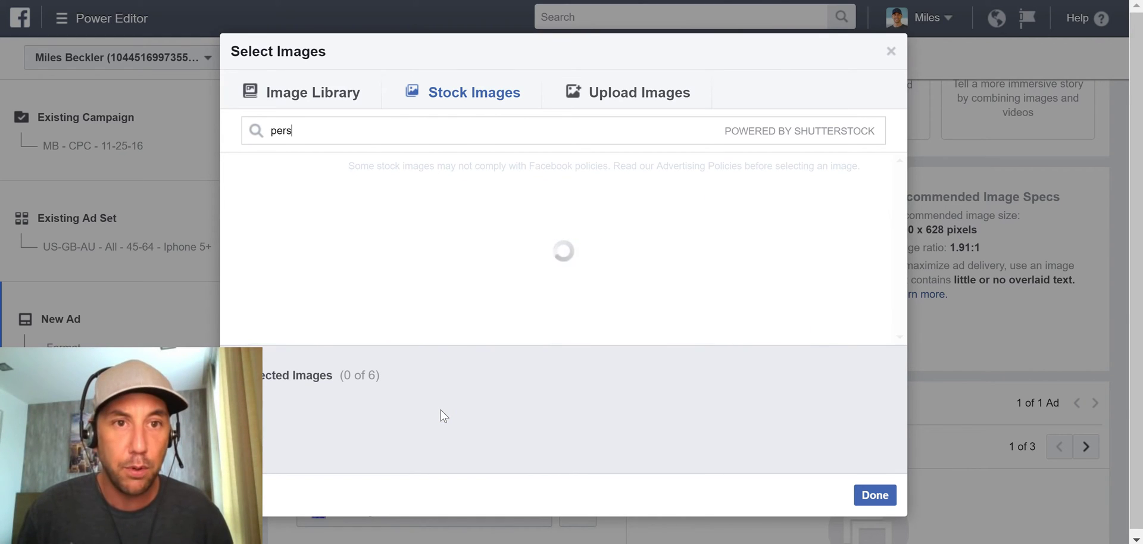
type("onal dev")
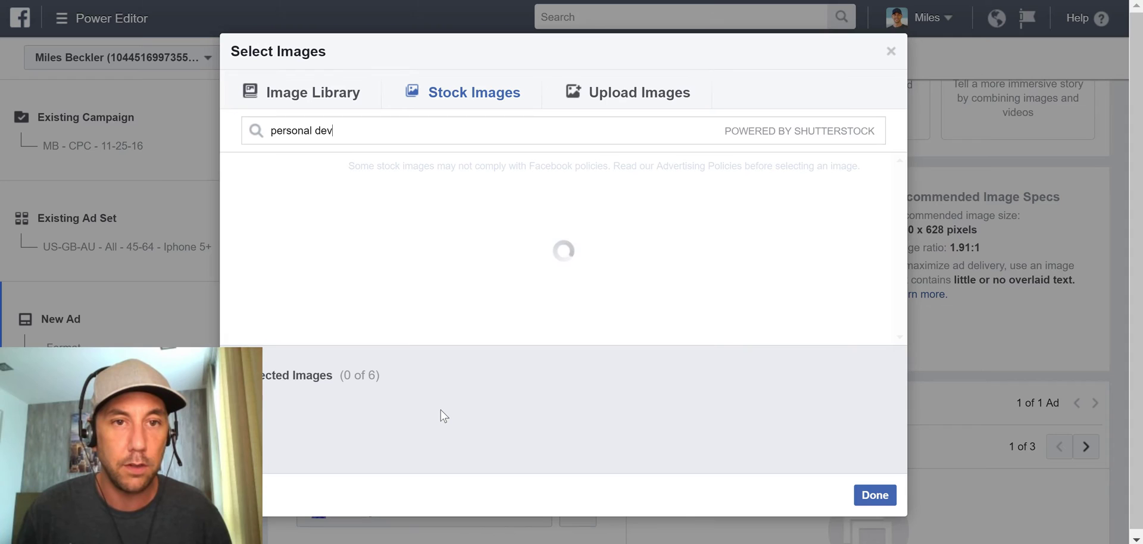
type("elopment")
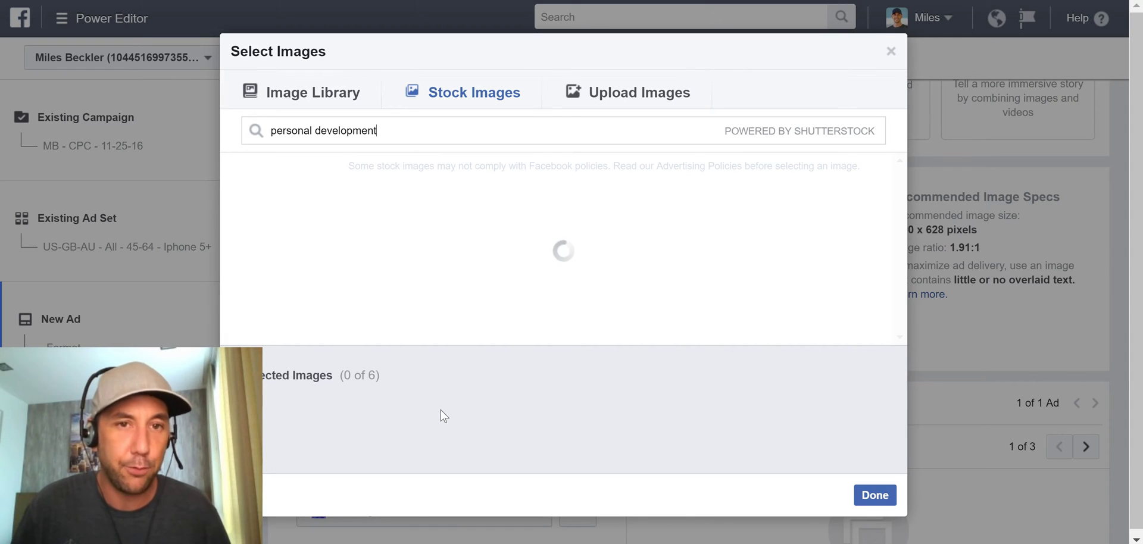
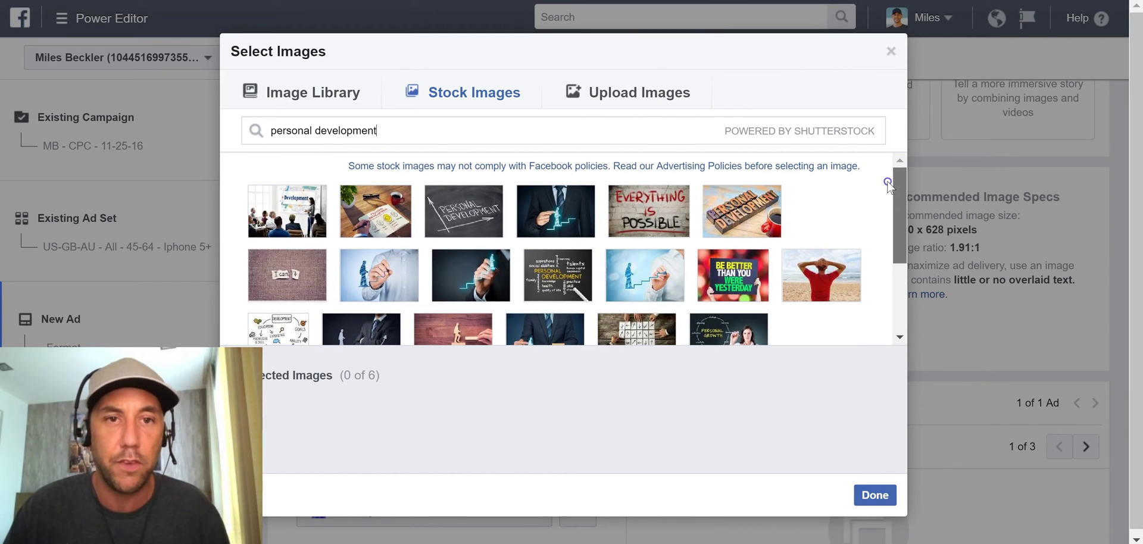
Step: Search the free stock images for "frustrated woman" and browse the pictures for a suitable ad image
triple_click(506, 131)
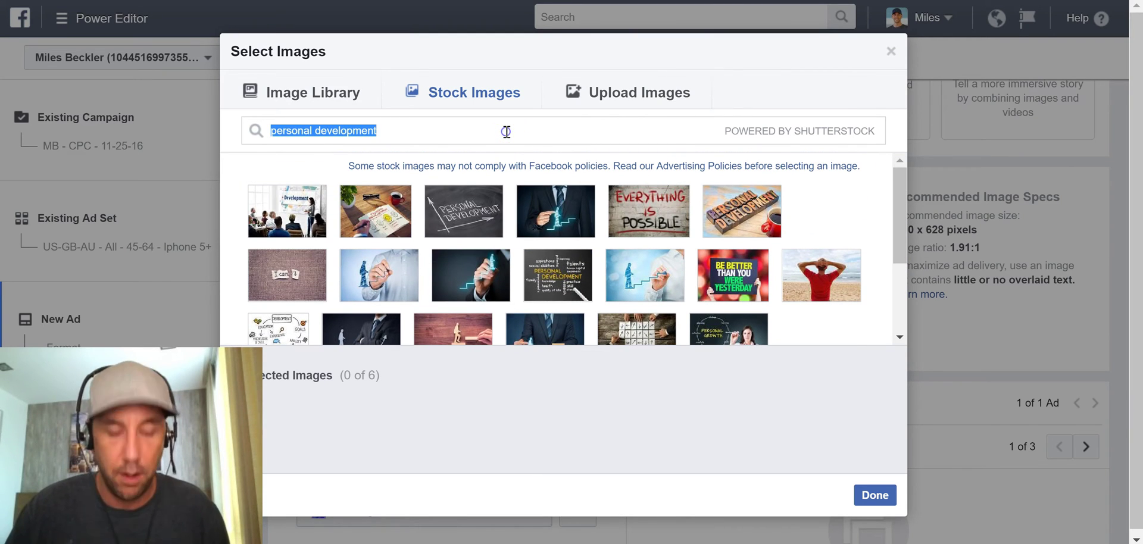
type("frust")
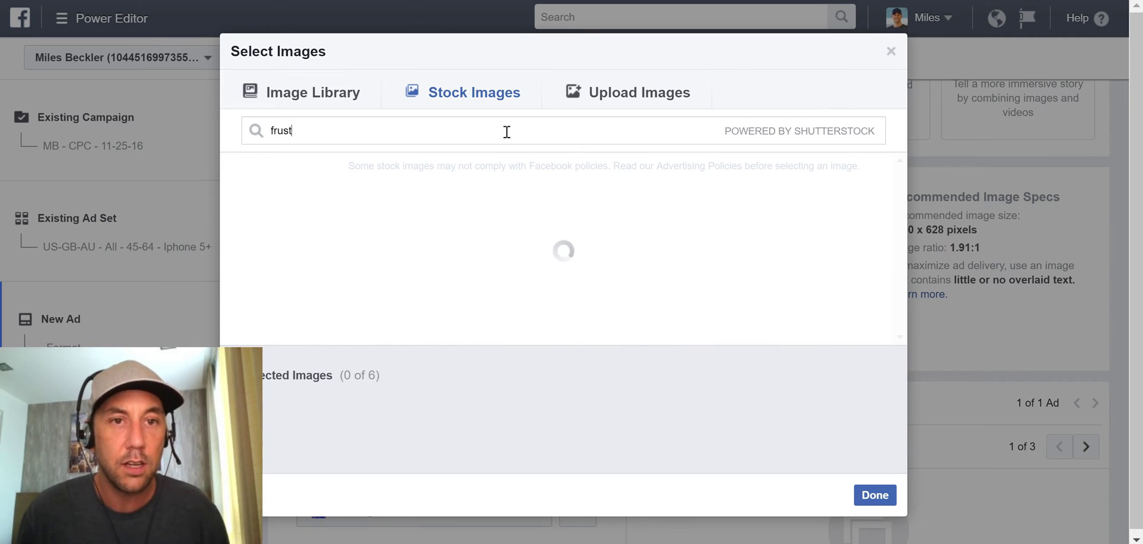
type("rated woman")
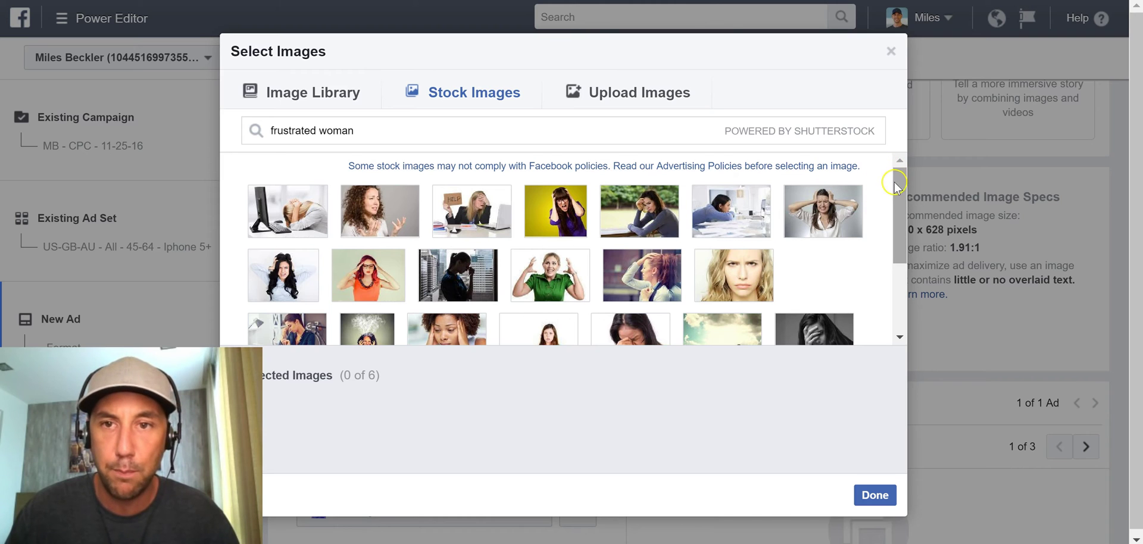
left_click_drag(896, 187, 898, 201)
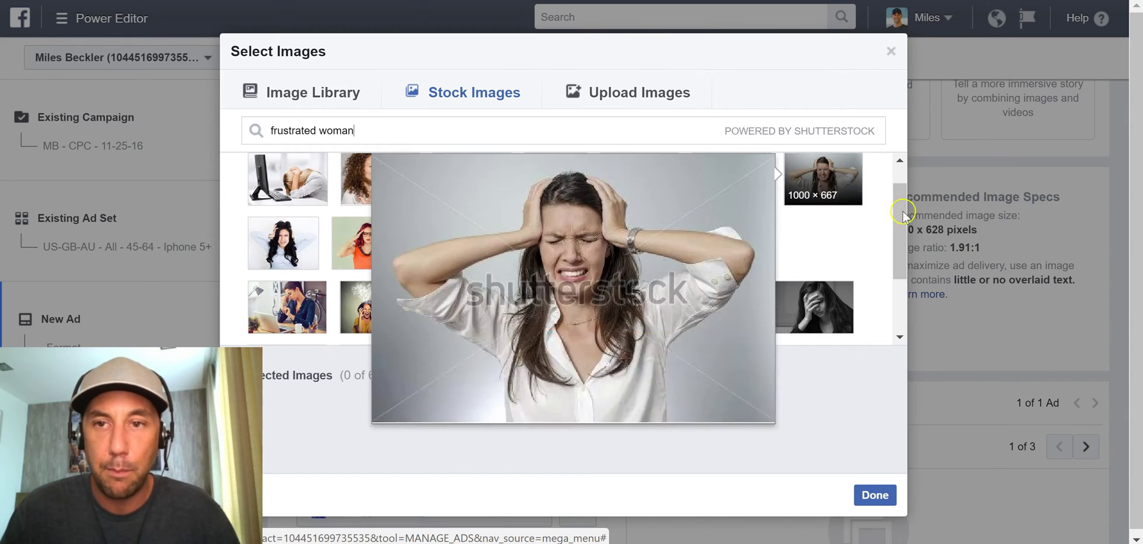
scroll(902, 206, "up", 1)
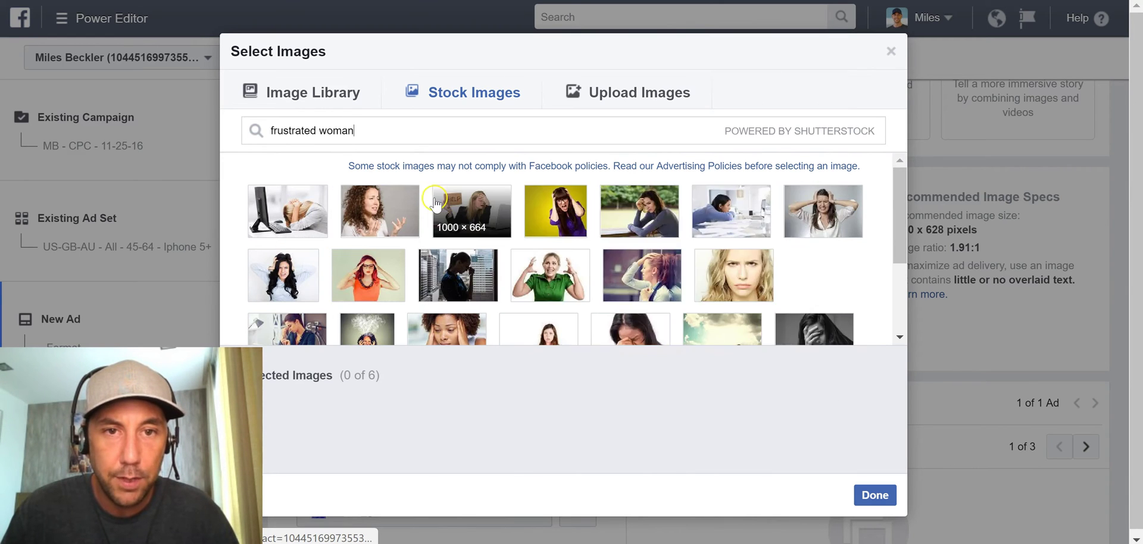
mouse_move(440, 203)
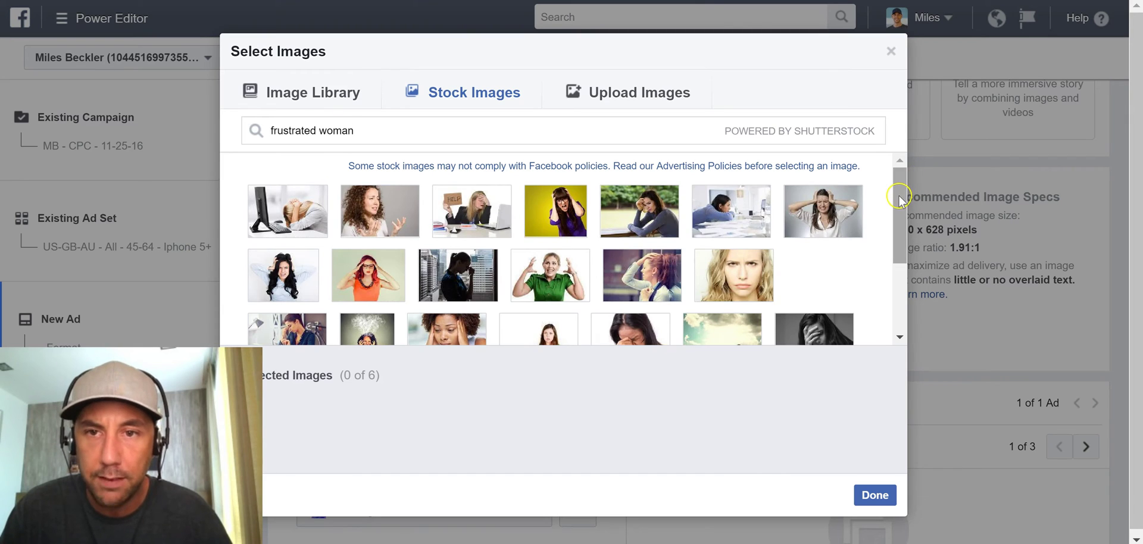
Step: Select the stock photo of the shrugging woman in a pink shirt on a white background and add it to the ad
left_click(841, 204)
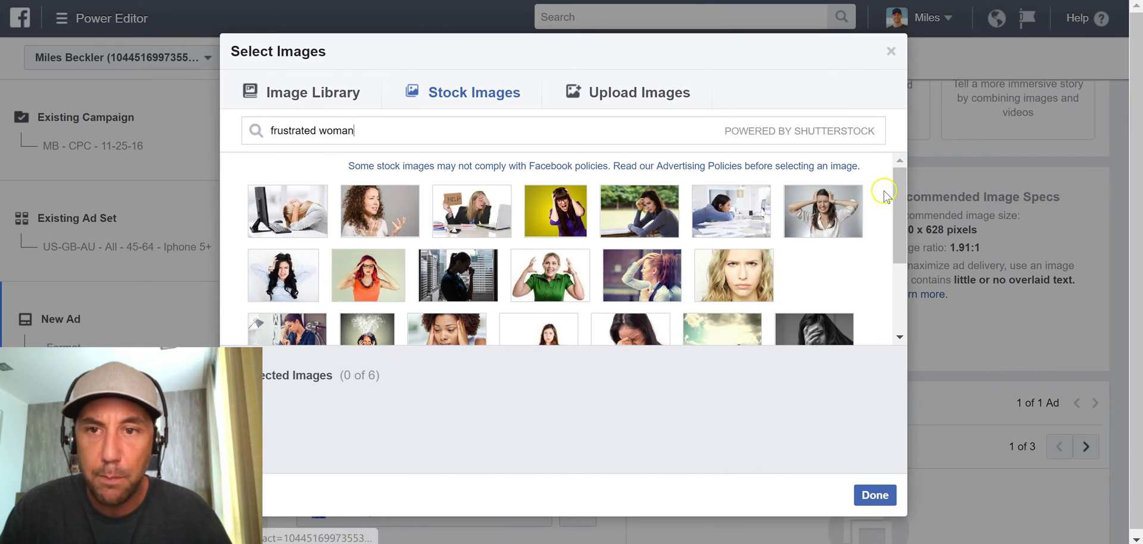
left_click_drag(899, 191, 887, 242)
left_click(547, 253)
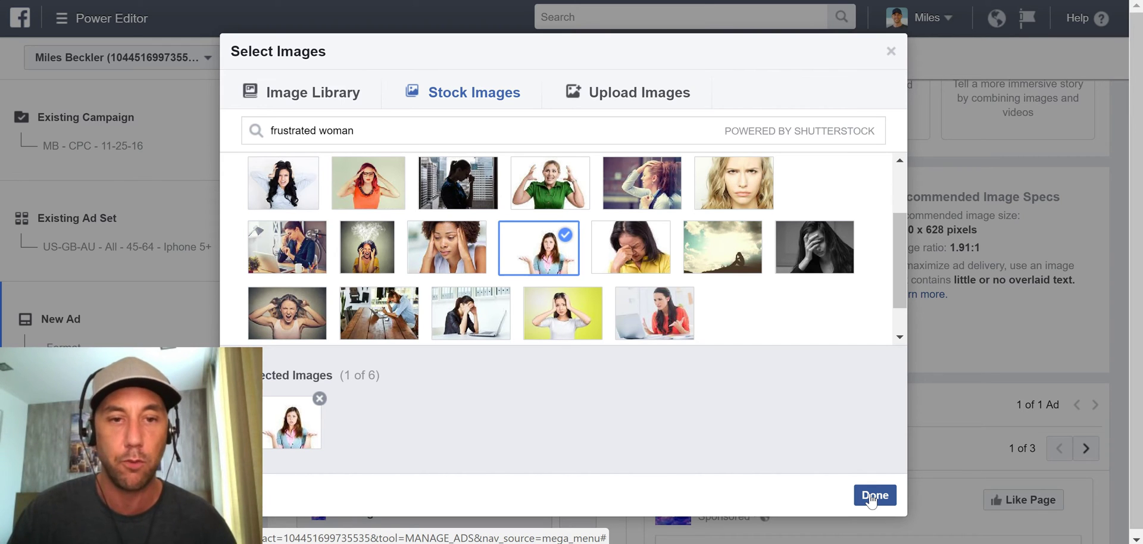
left_click(874, 495)
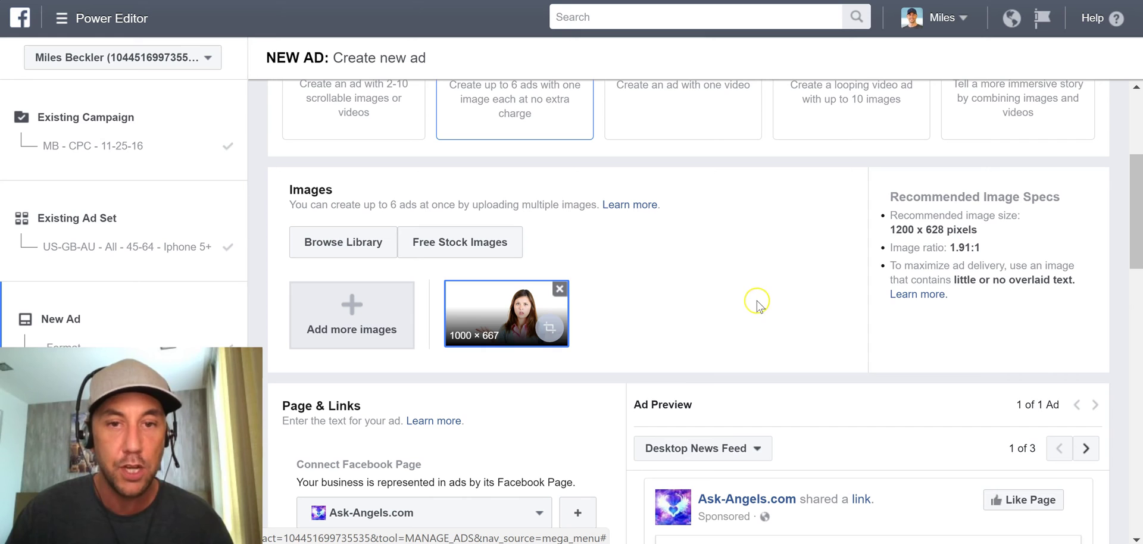
Step: Connect the ad to the Lifestyle Design Facebook page
left_click_drag(1137, 201, 1131, 266)
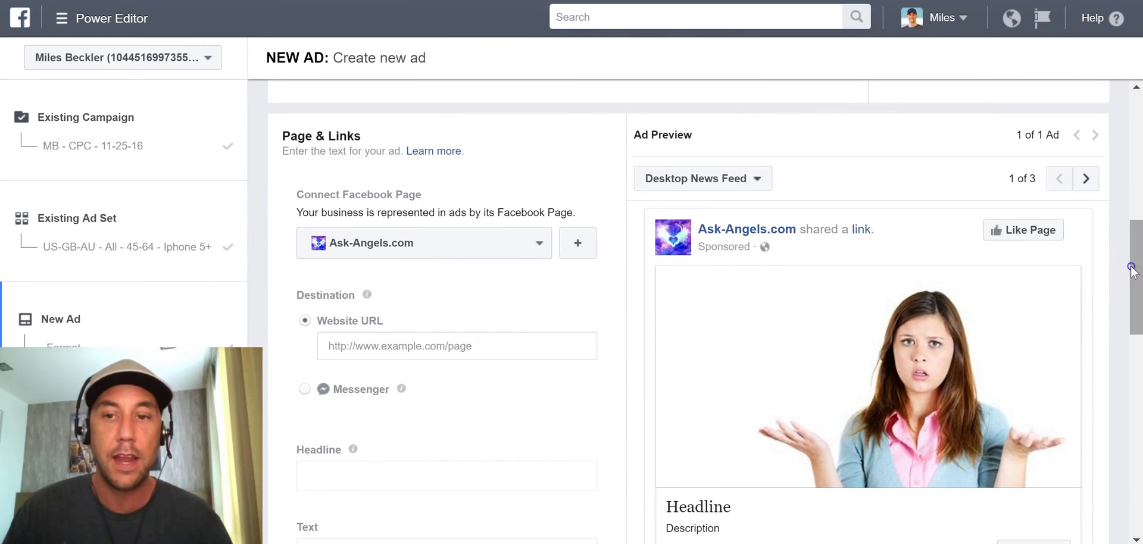
left_click(523, 244)
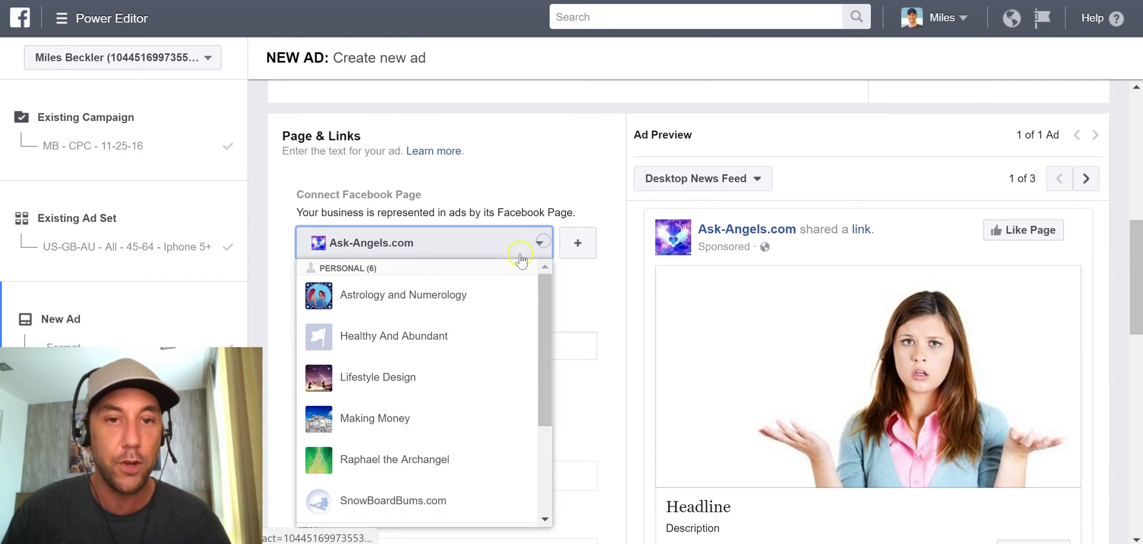
scroll(536, 302, "down", 1)
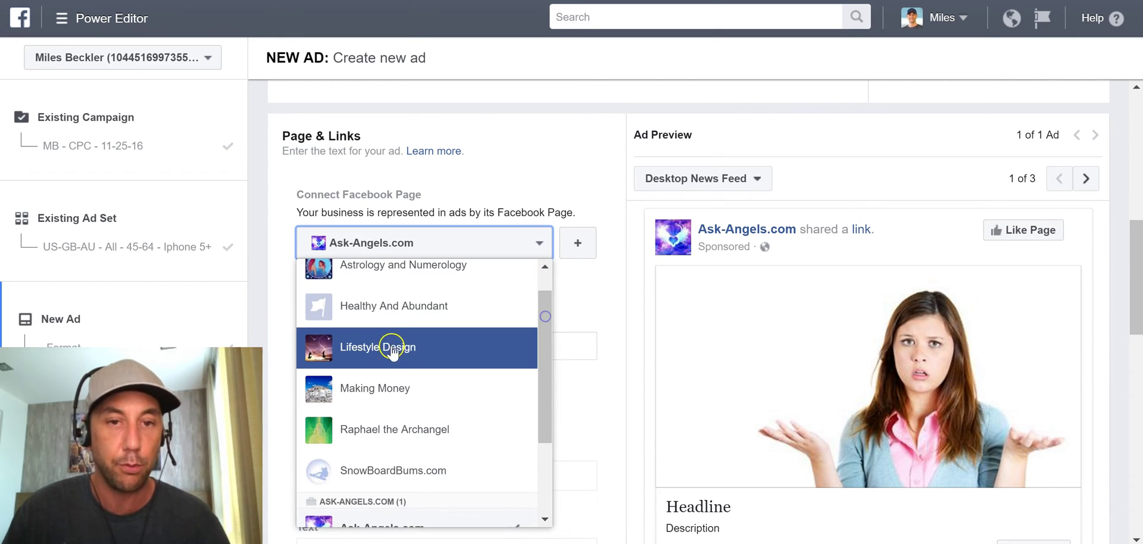
left_click(381, 332)
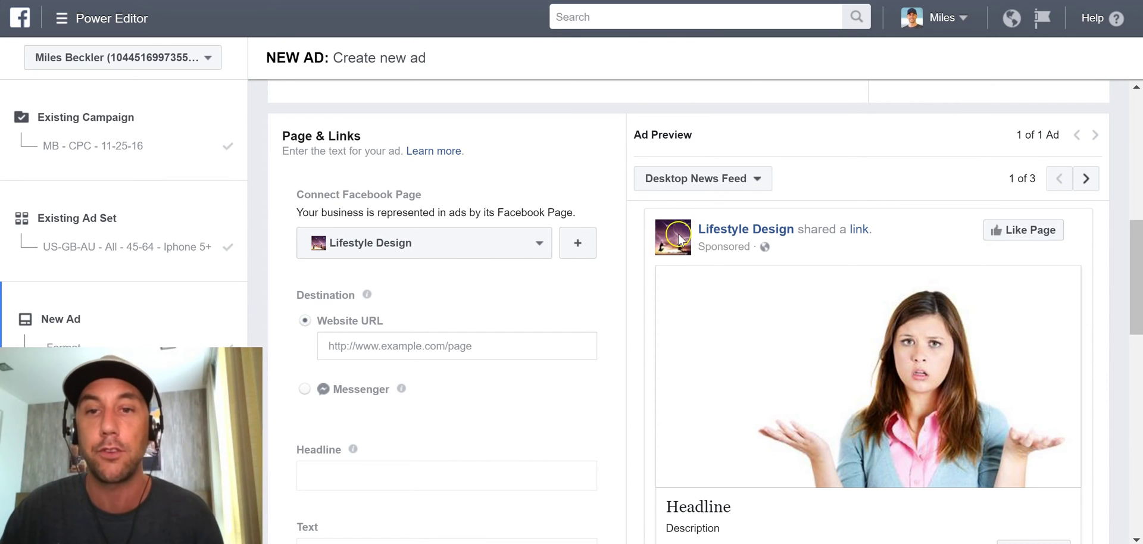
mouse_move(744, 325)
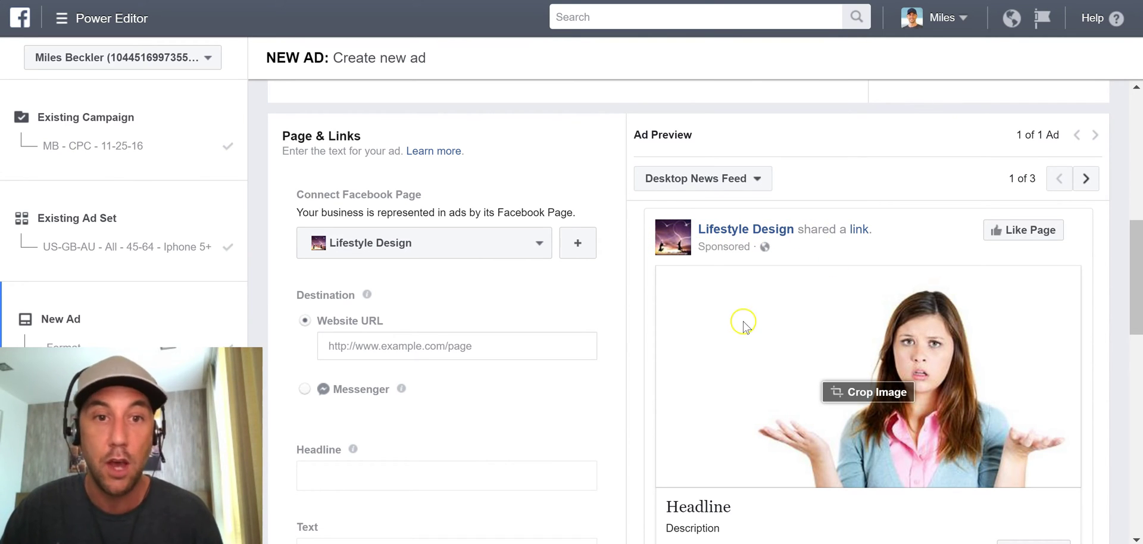
Step: Set the ad's destination website URL to the recommended-resources page of the advertiser's own website
mouse_move(1132, 235)
left_mouse_down()
mouse_move(1134, 250)
mouse_move(1134, 203)
mouse_move(1136, 249)
mouse_move(1115, 243)
left_mouse_up()
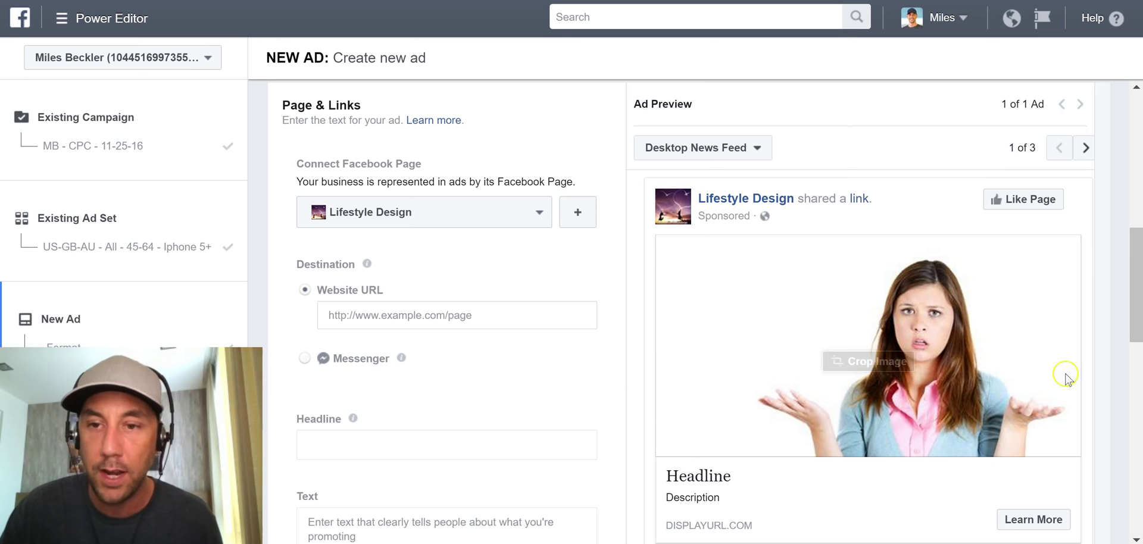
left_click_drag(1136, 248, 1139, 285)
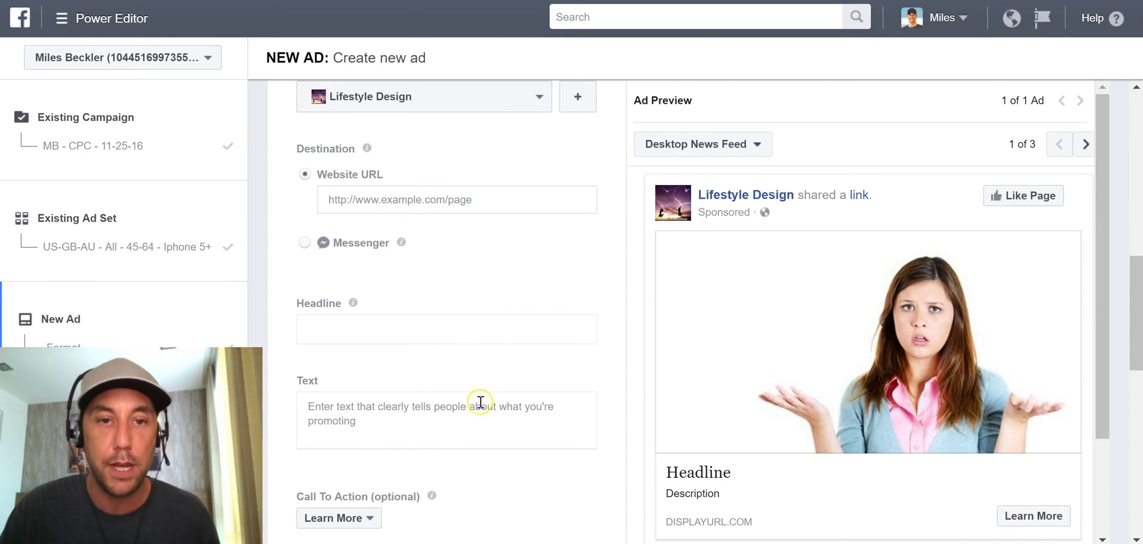
mouse_move(778, 346)
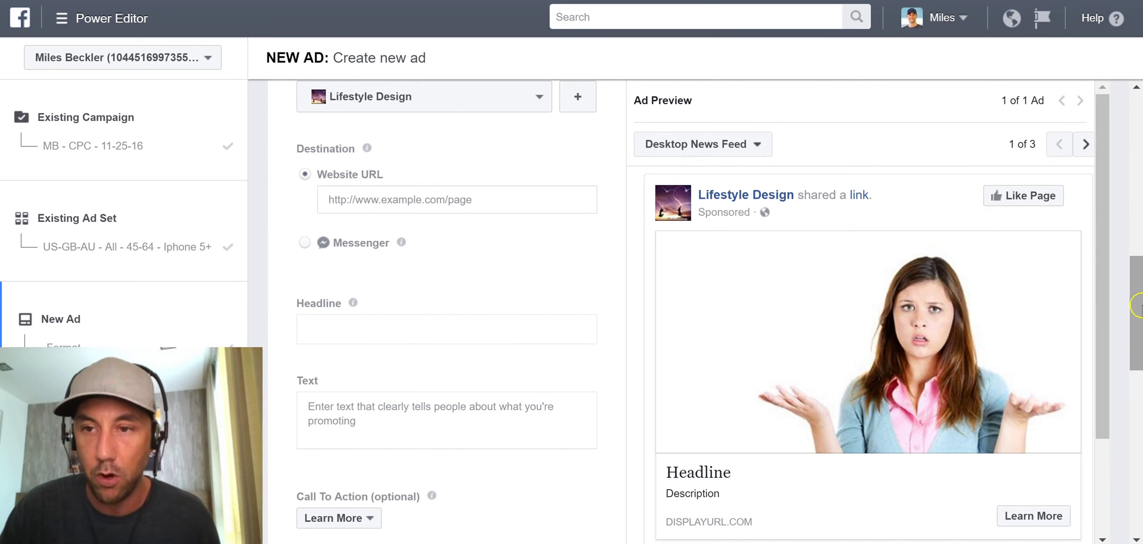
left_click_drag(1135, 310, 1136, 291)
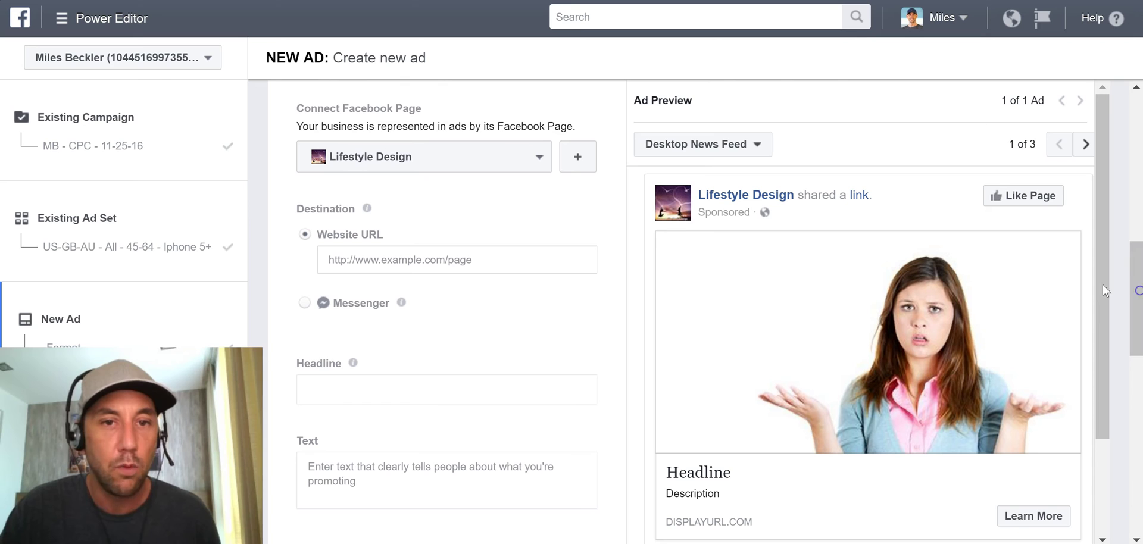
left_click(402, 260)
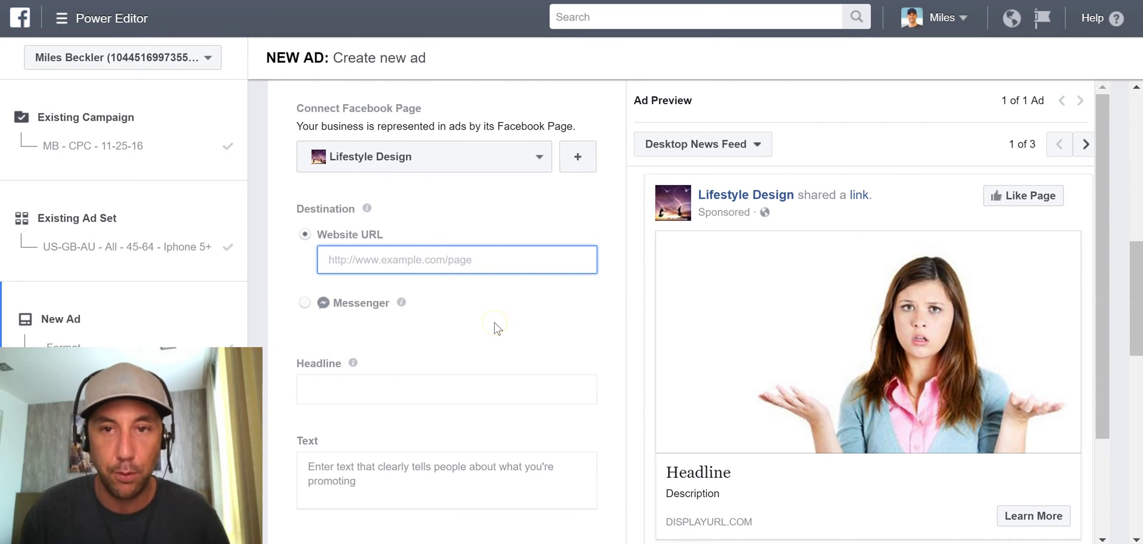
type("h")
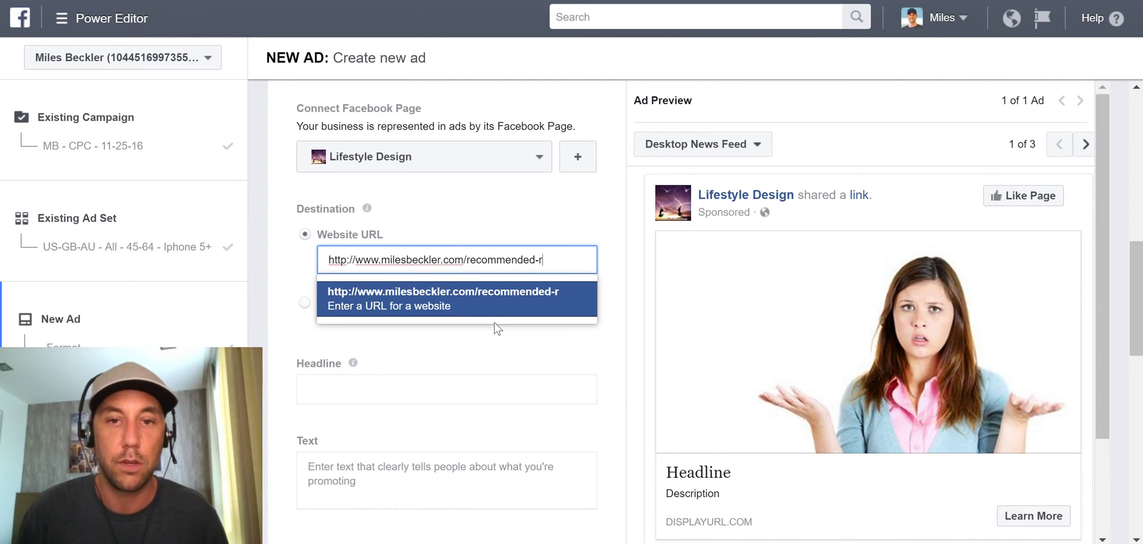
type("sources")
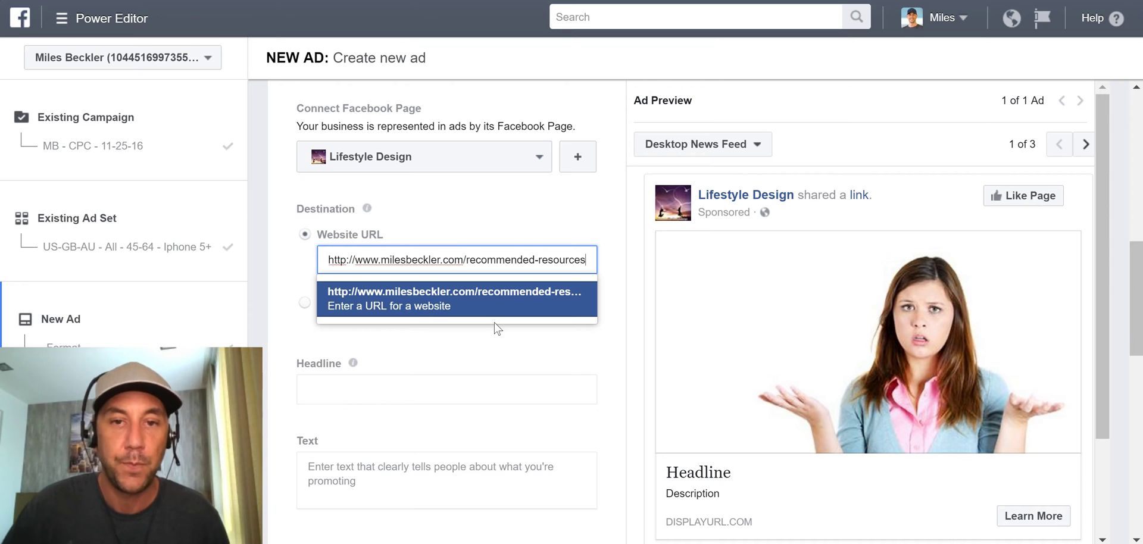
left_click(486, 369)
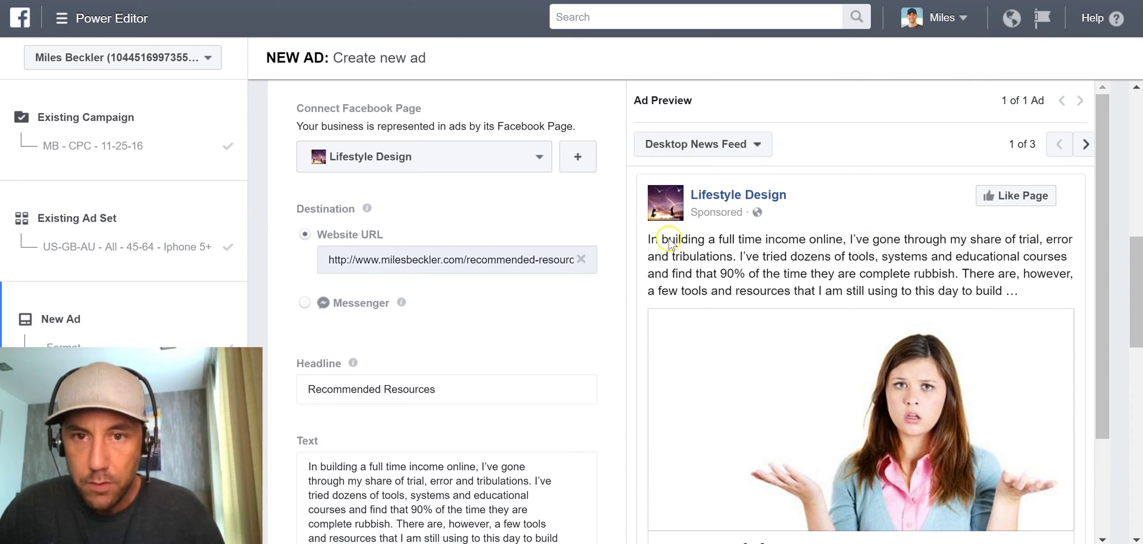
Step: Replace the ad's automatically filled body text with "Test"
left_click_drag(1136, 264, 1135, 294)
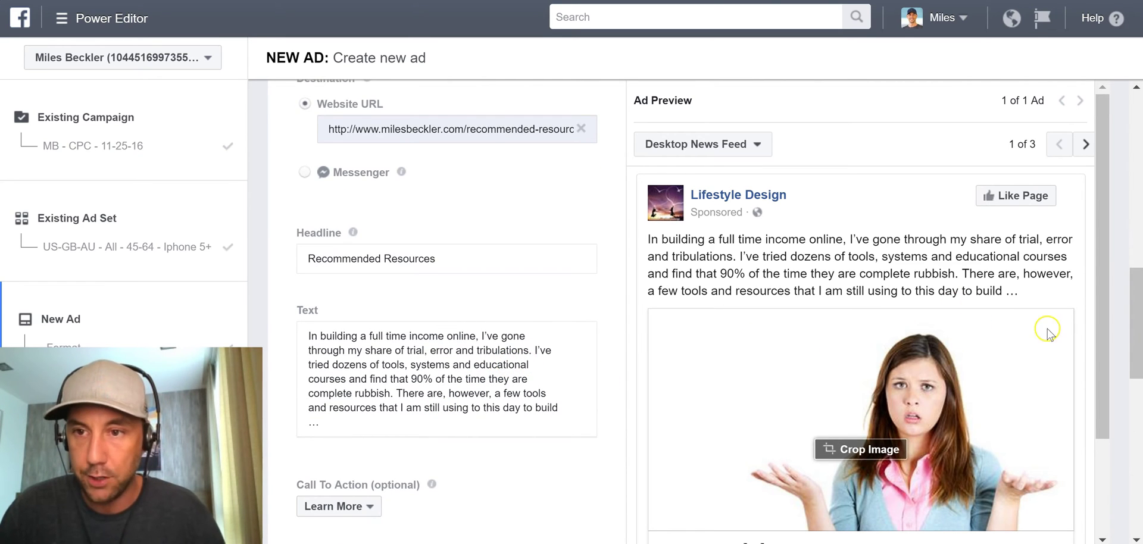
left_click_drag(1103, 335, 1106, 409)
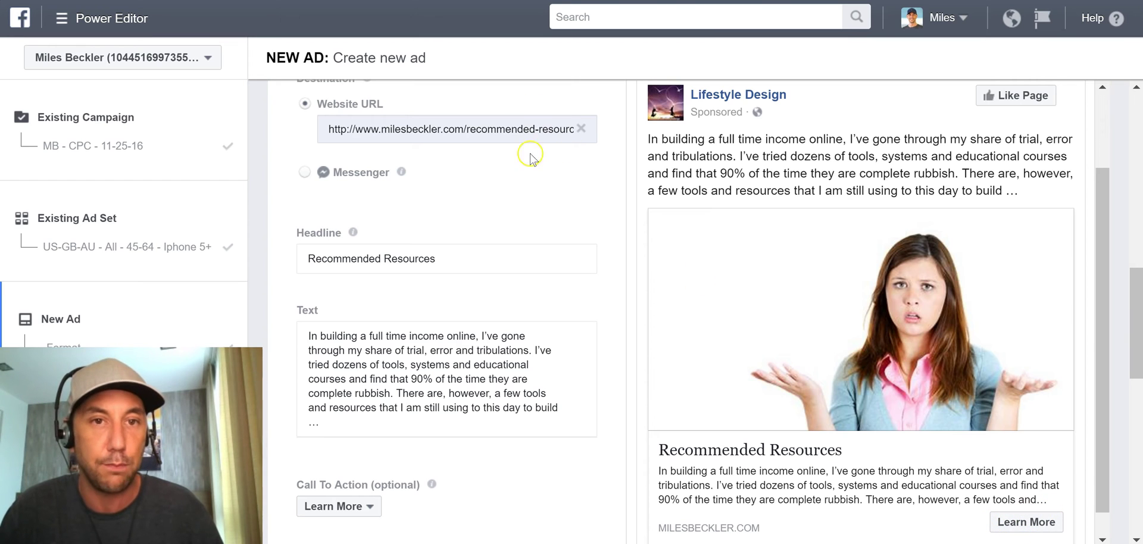
left_click(460, 369)
key("ctrl+a")
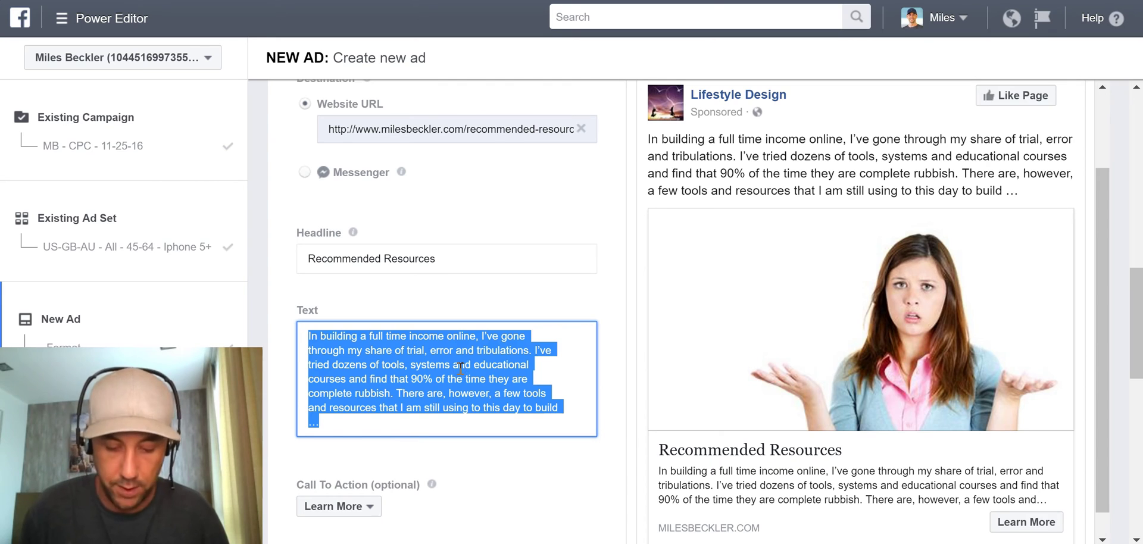
type("Test")
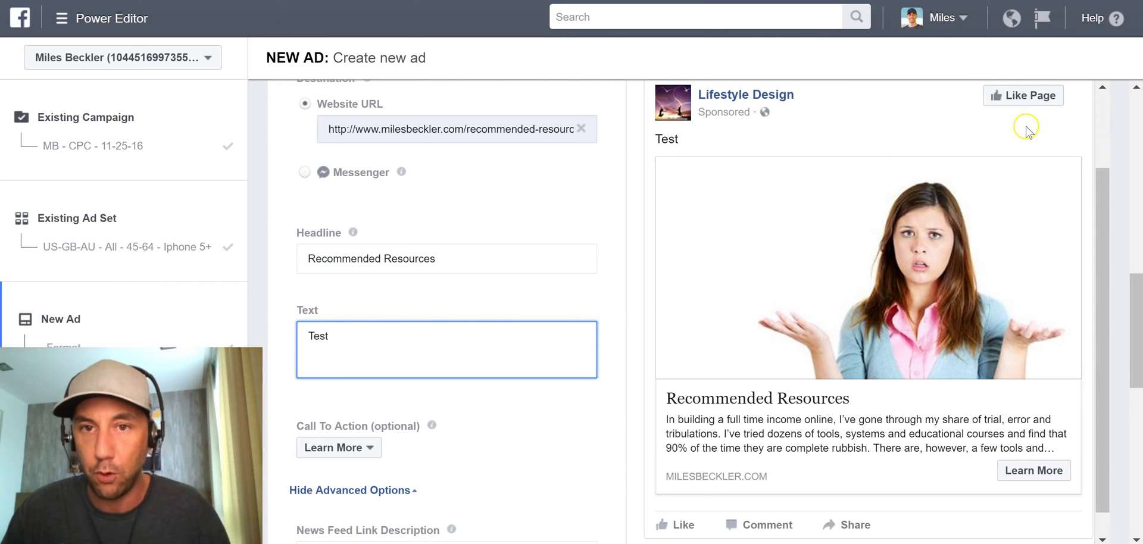
Step: Set the ad text to "Feel like your not achieving all you are meant to be in this life? These three subconscious beliefs could be holding you back."
left_click_drag(438, 342, 305, 347)
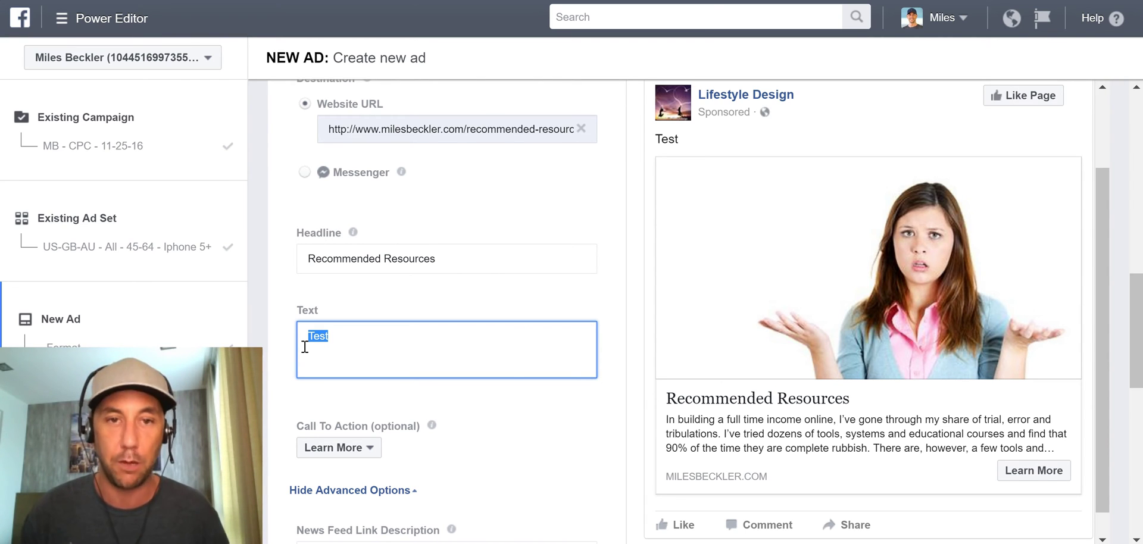
type("T")
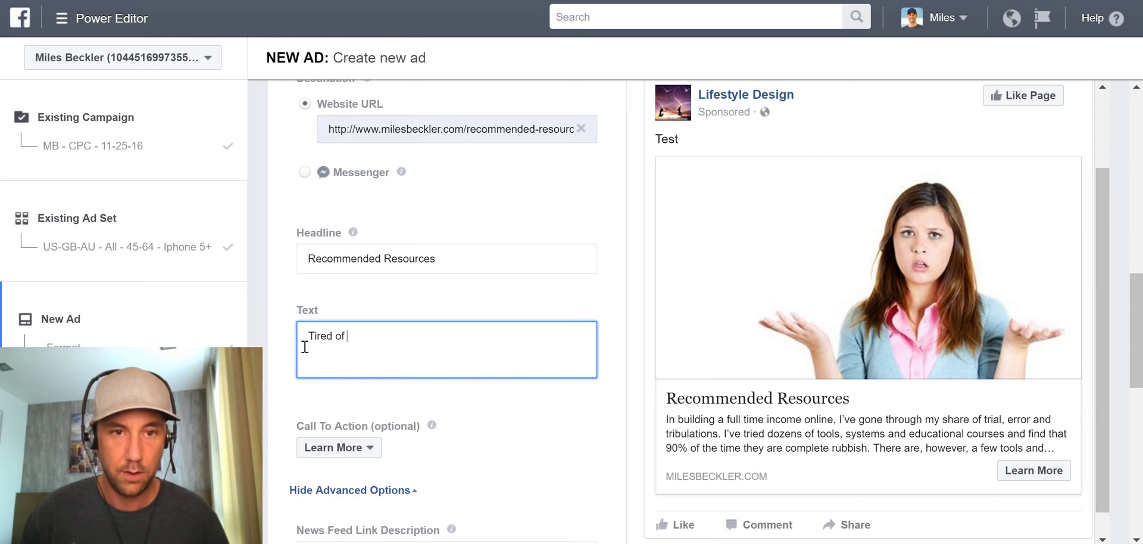
key("ctrl+a")
type("Feel like your not achieving all you are meant to be in this life?  These three subconscious beliefs could be holding you back.")
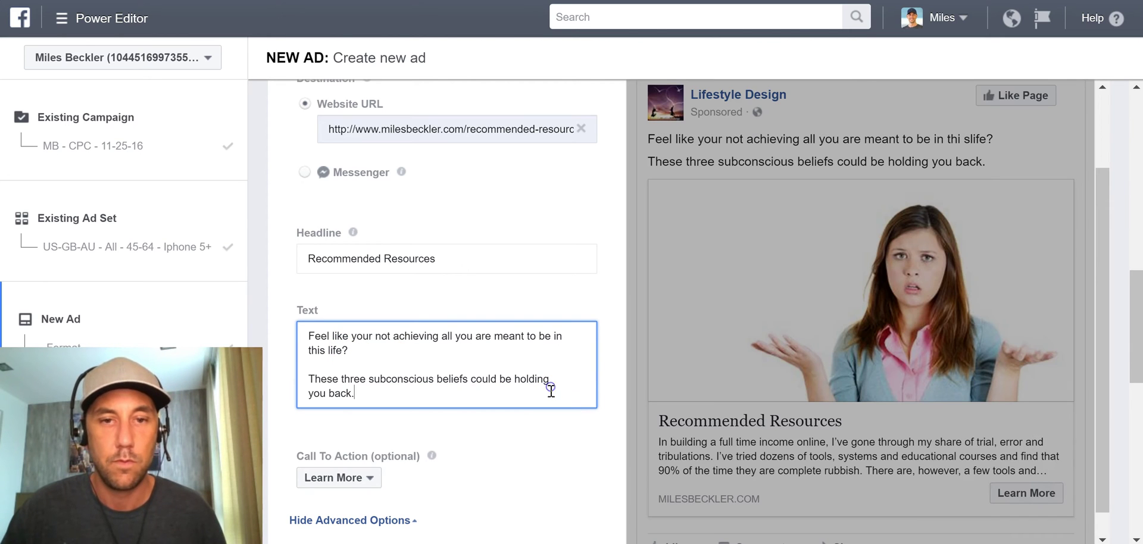
left_click(554, 421)
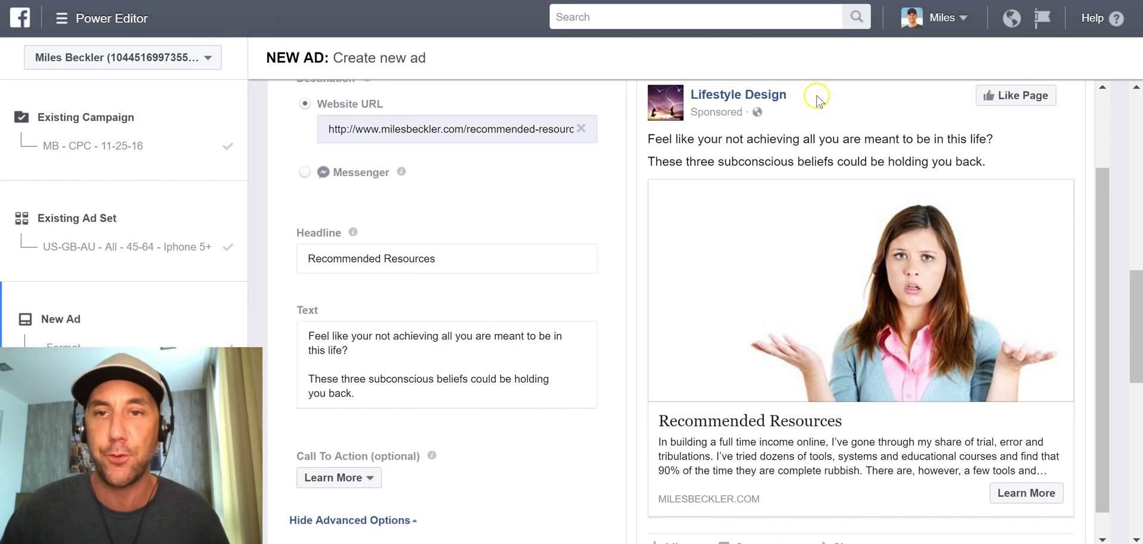
Step: Change the ad's headline to "Free Video Reveals The Secret To Changing These Beliefs Instantly..."
left_click_drag(1100, 188, 1099, 186)
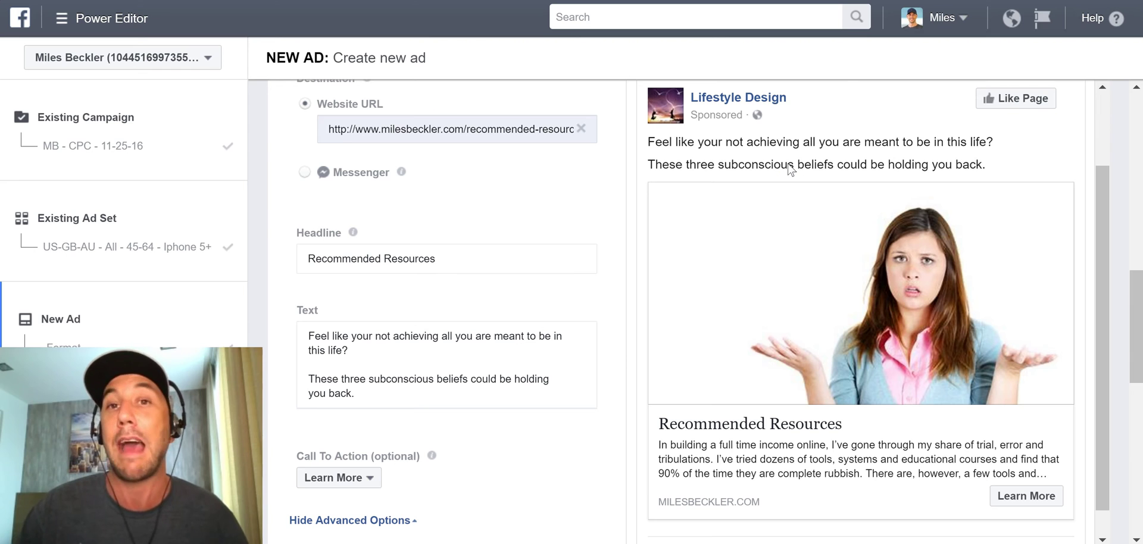
left_click_drag(1102, 204, 1138, 270)
double_click(462, 277)
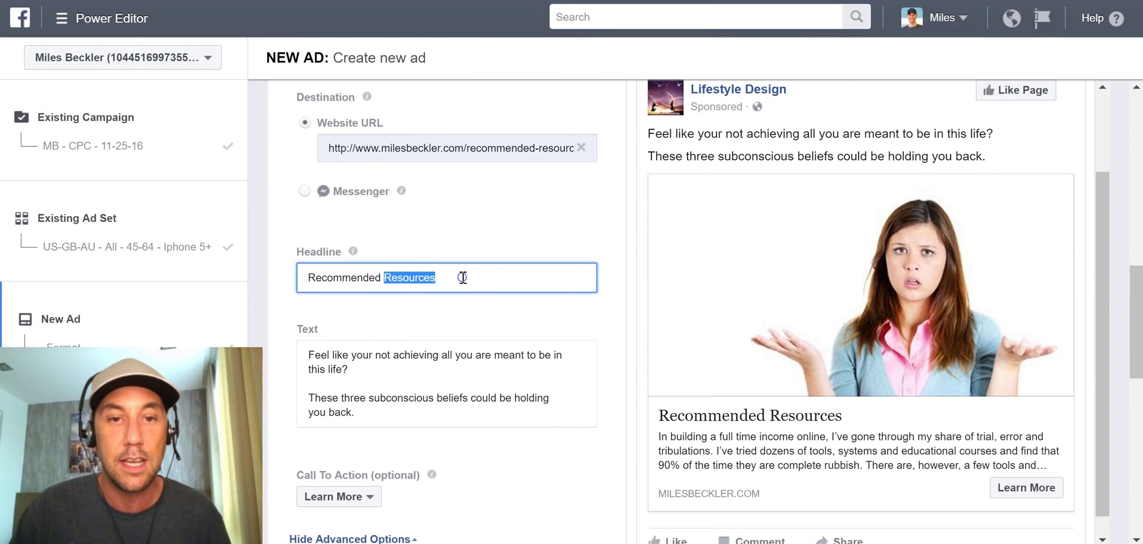
triple_click(463, 278)
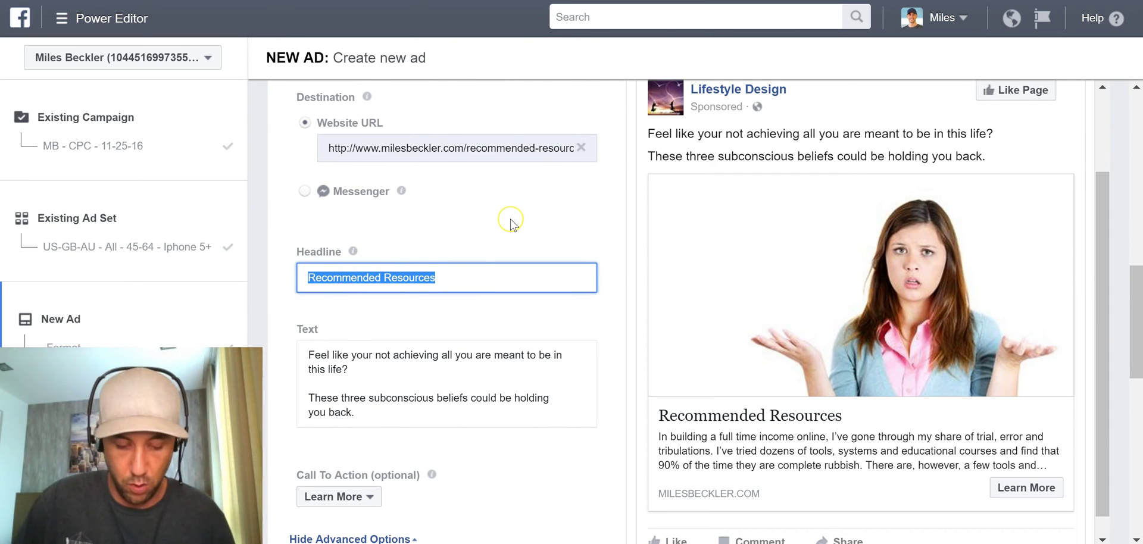
type("Ge")
type("t")
left_click(480, 333)
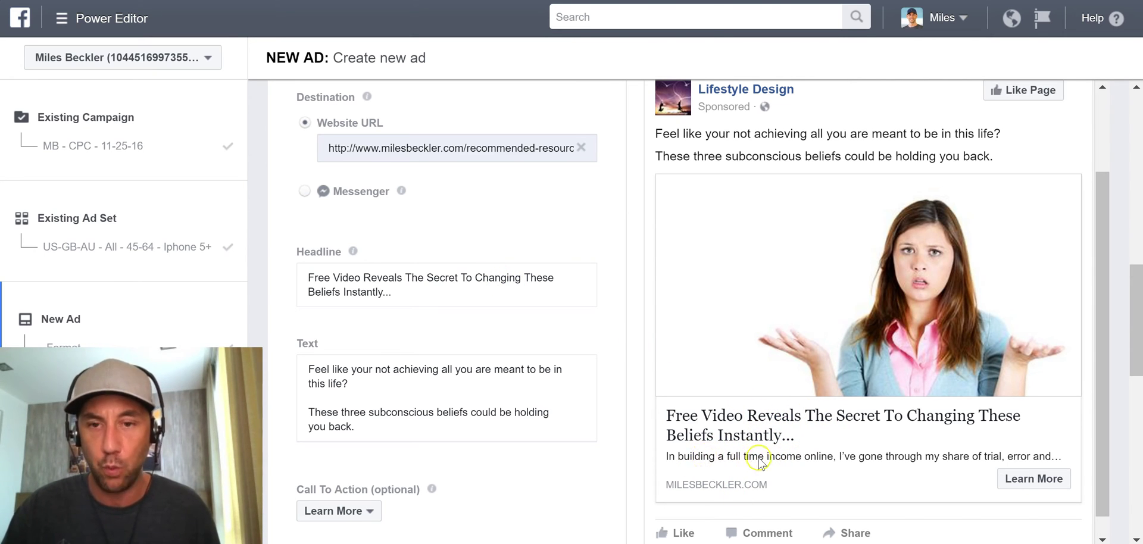
Step: Append "Click Learn More To Watch Now..." to the headline and replace the ellipsis after "Instantly" with a period
left_click_drag(1105, 311, 1101, 287)
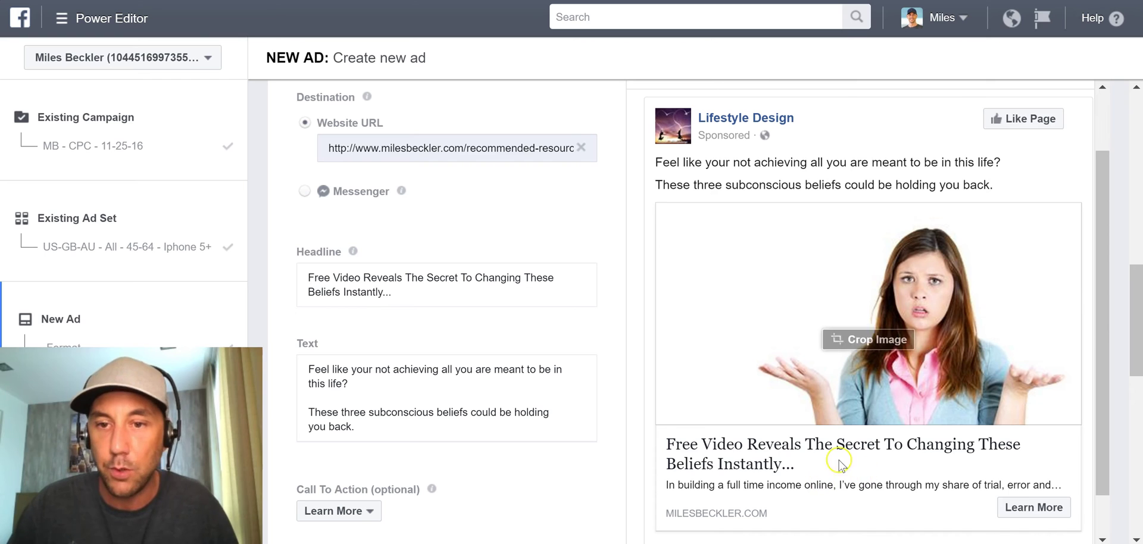
left_click(786, 467)
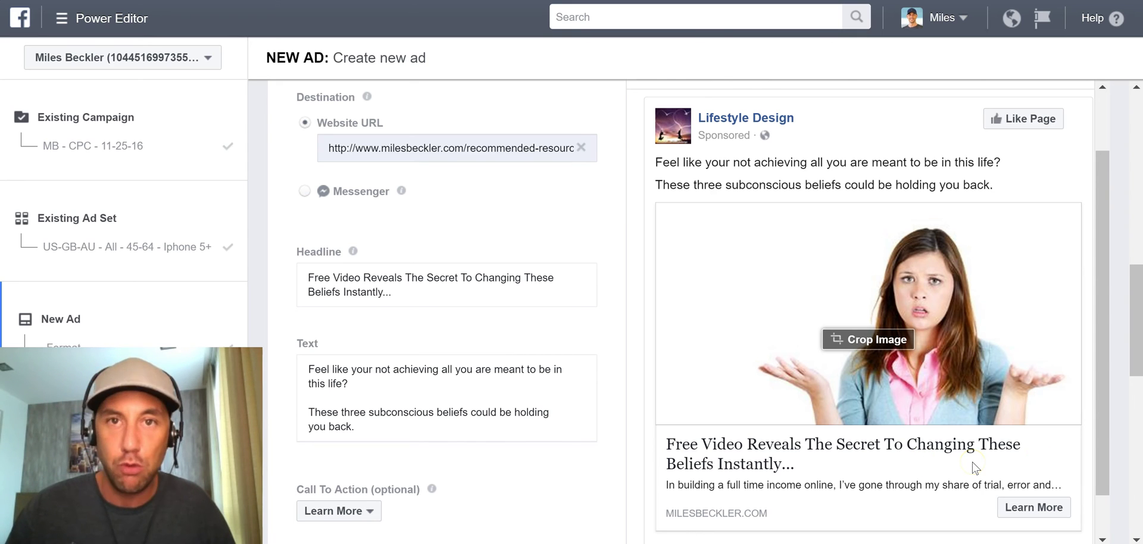
left_click(861, 506)
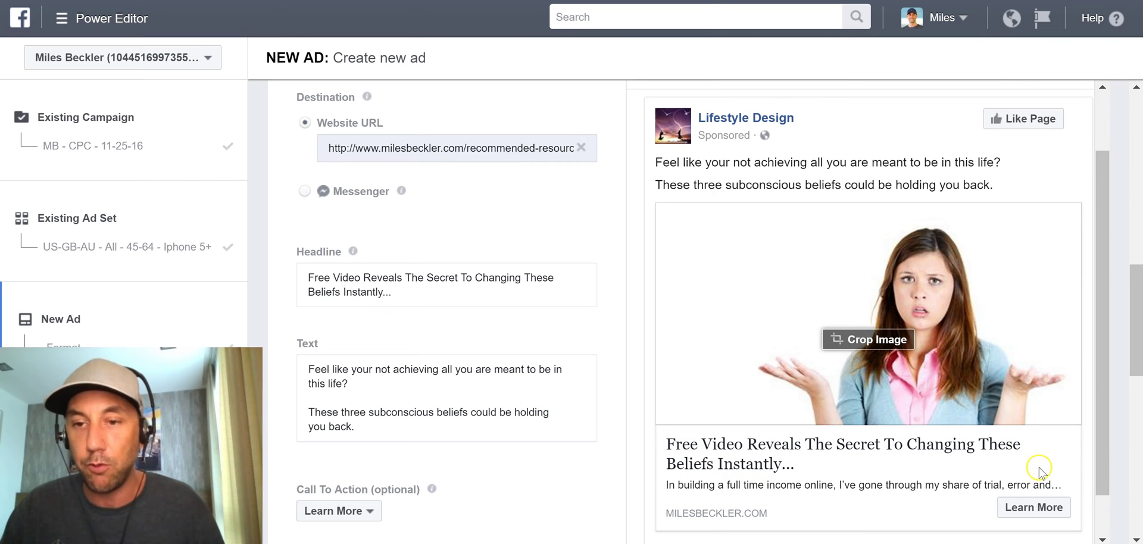
left_click(424, 295)
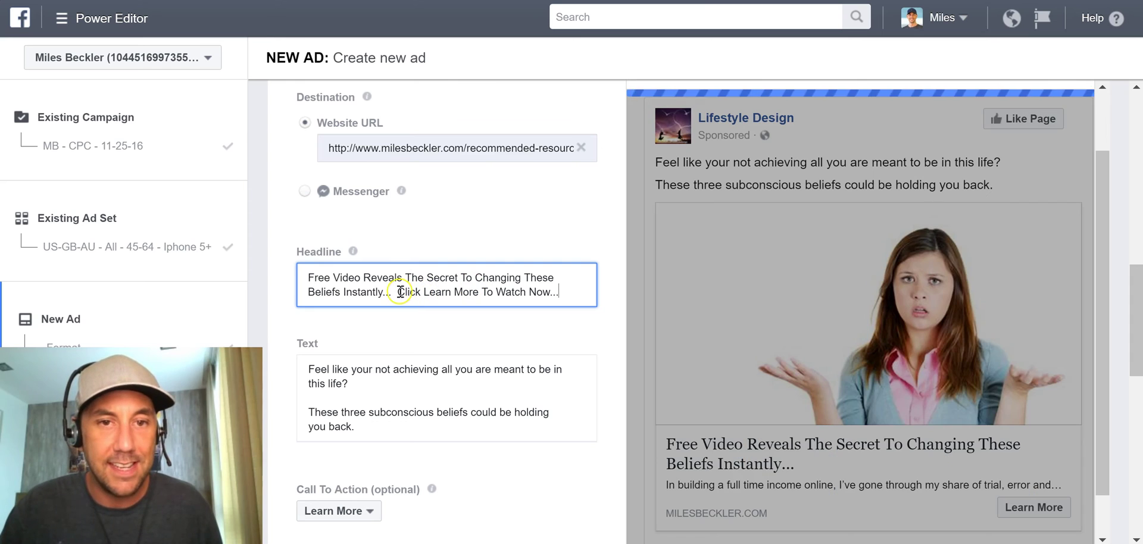
double_click(384, 293)
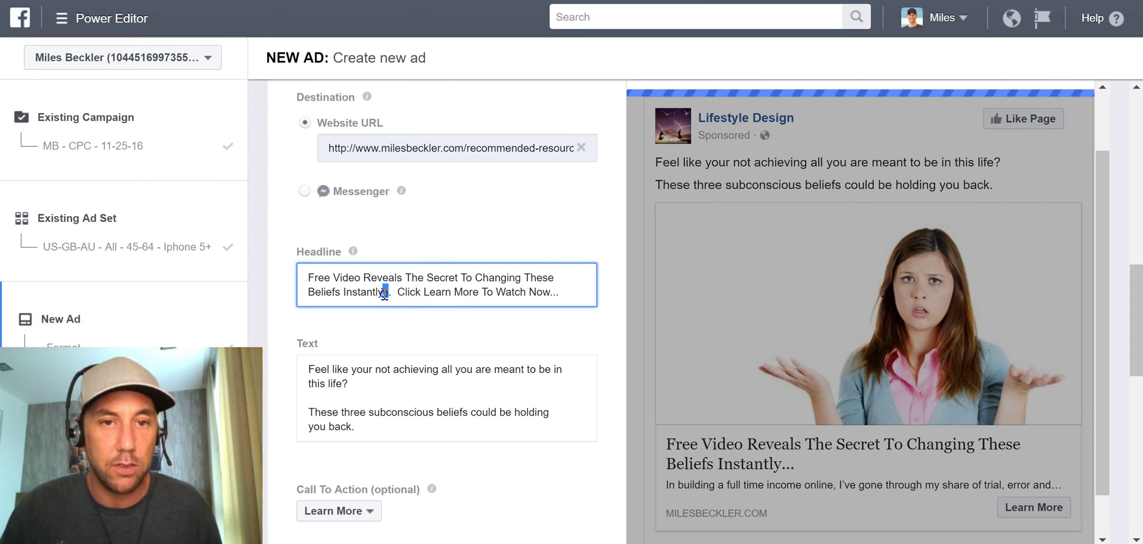
key("BackSpace")
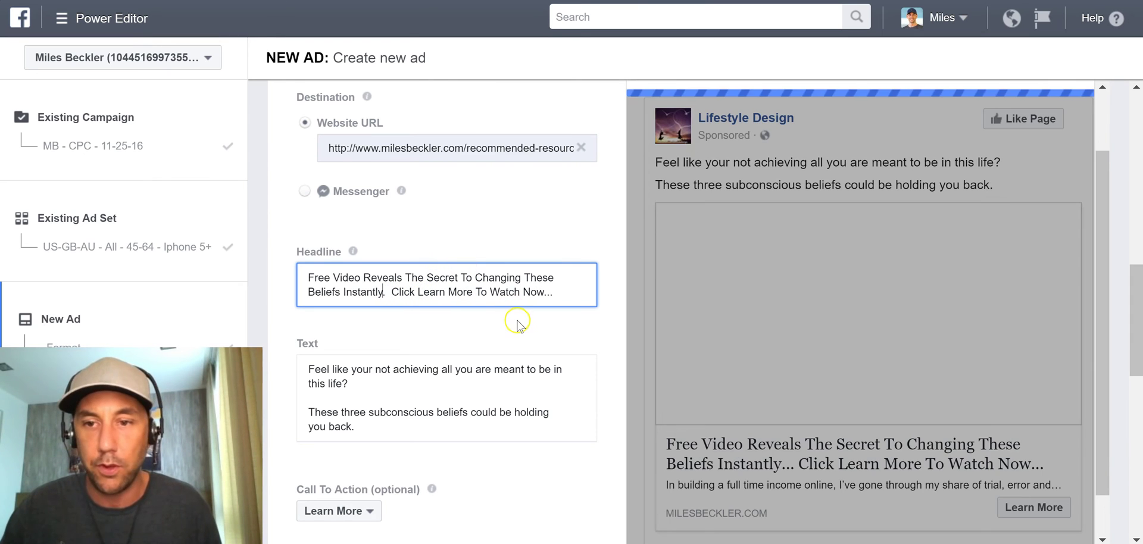
left_click(516, 321)
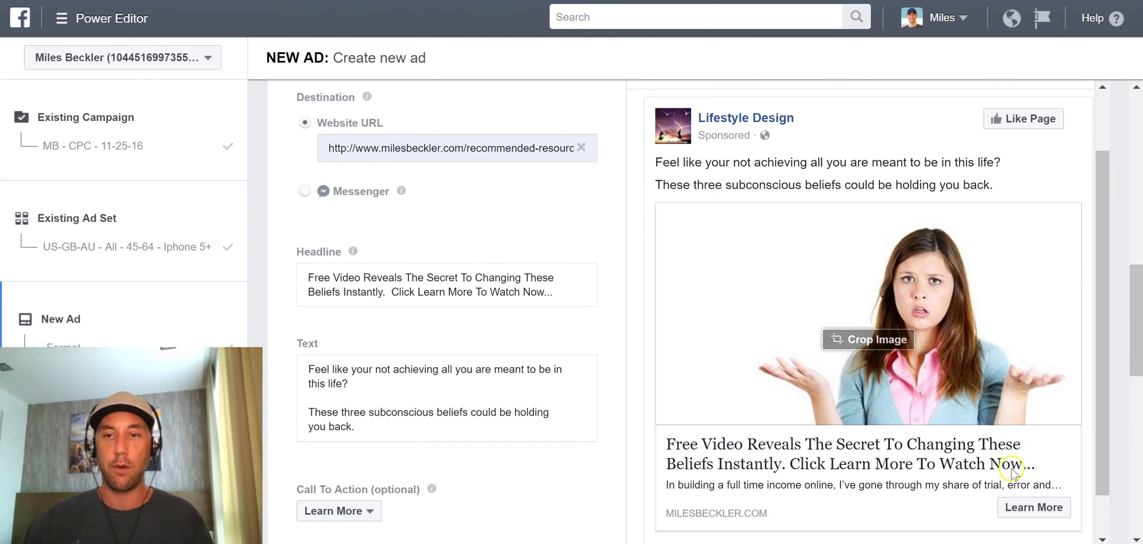
Step: Enter "Test" as the ad's News Feed link description
left_click_drag(1137, 330, 1138, 413)
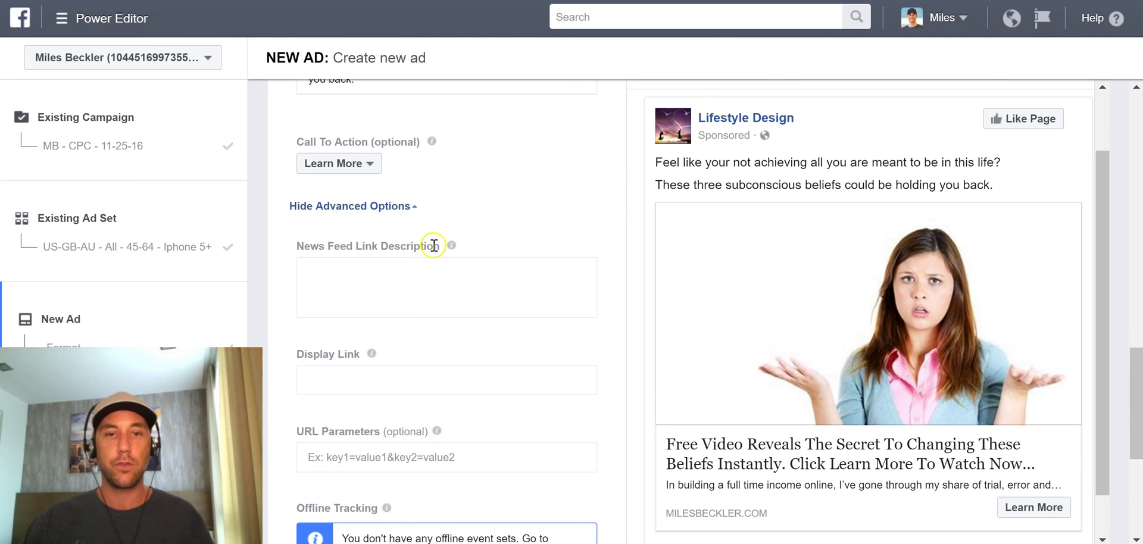
left_click(478, 297)
type("T")
type("esxt")
key("BackSpace")
key("BackSpace")
type("t")
left_click(509, 350)
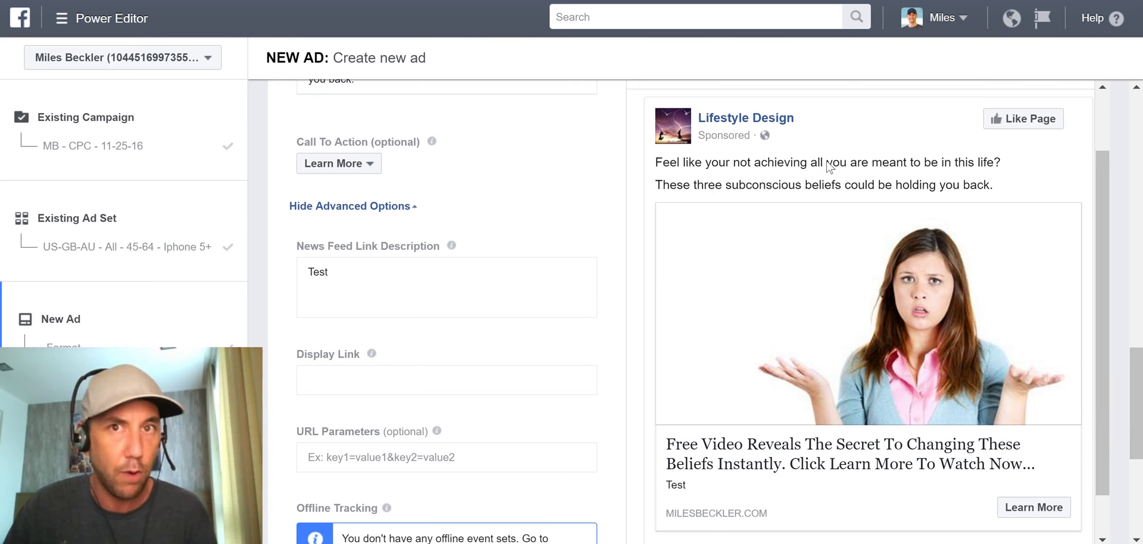
mouse_move(874, 218)
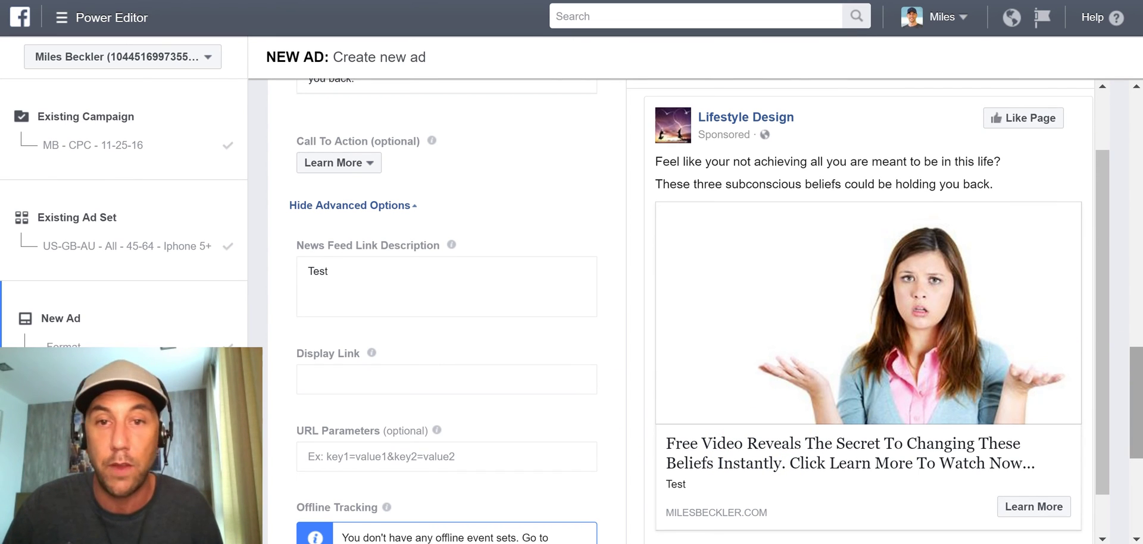
Step: Replace the News Feed link description with "Learn how you can reprogram your subconscious beliefs fast... Click now!"
scroll(446, 310, "down", 1)
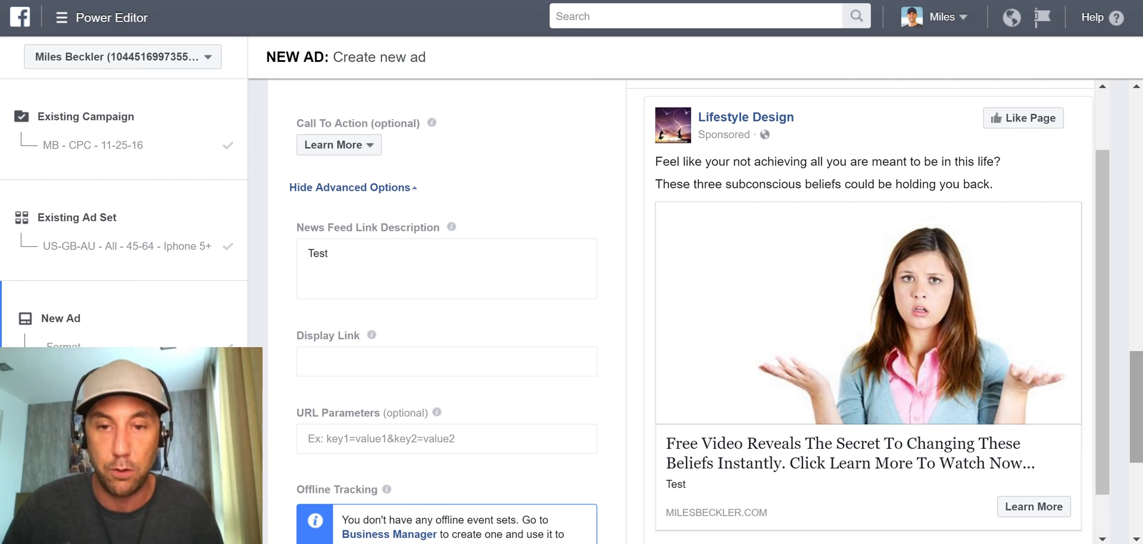
left_click(344, 253)
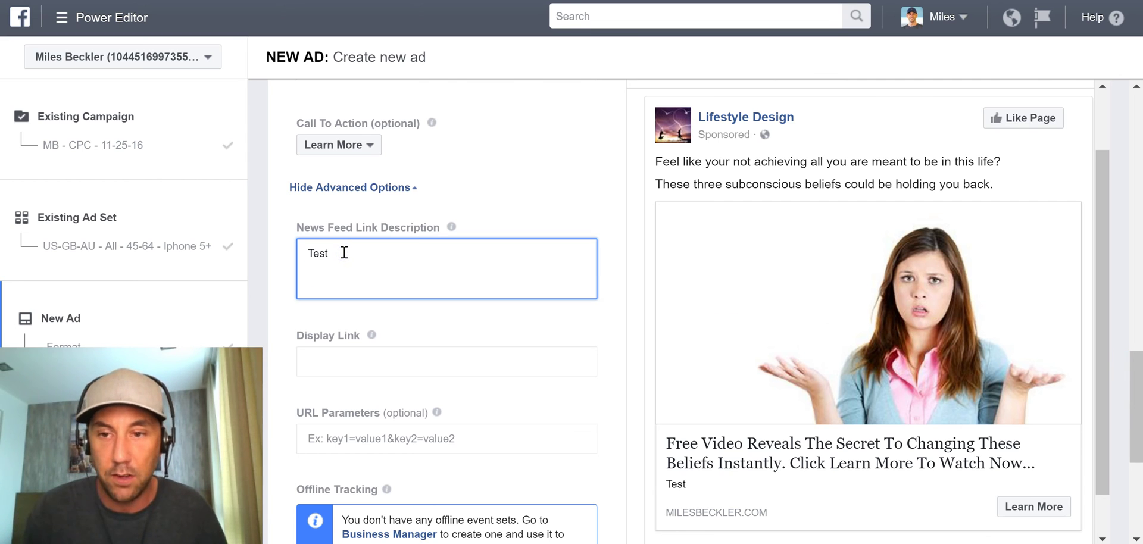
type("Click")
key("BackSpace")
key("BackSpace")
key("BackSpace")
key("BackSpace")
key("BackSpace")
key("BackSpace")
key("BackSpace")
key("BackSpace")
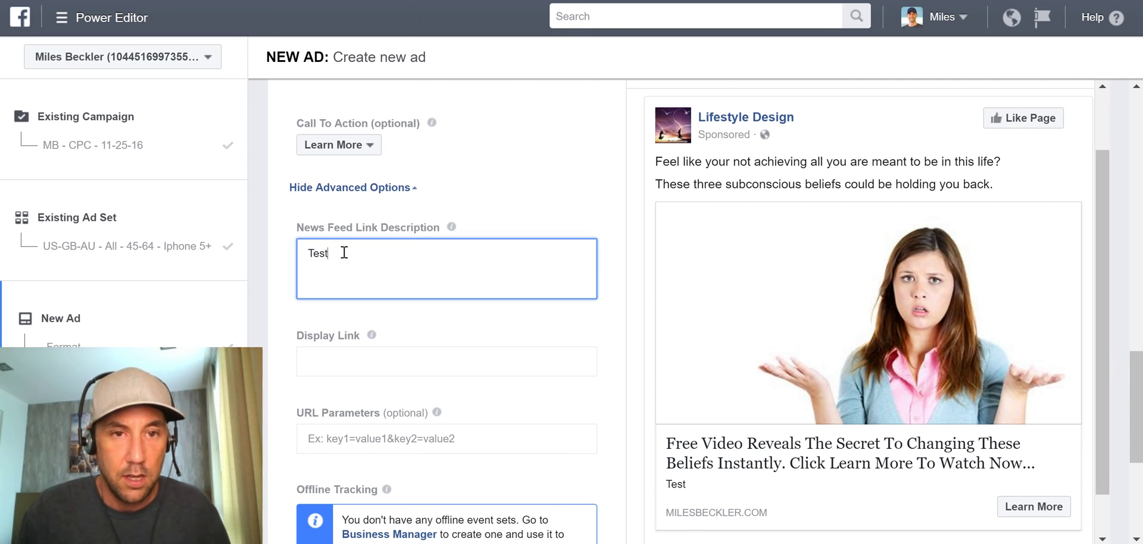
type("Learn how you can reprogram your subconscious beliefs fast... Click now!")
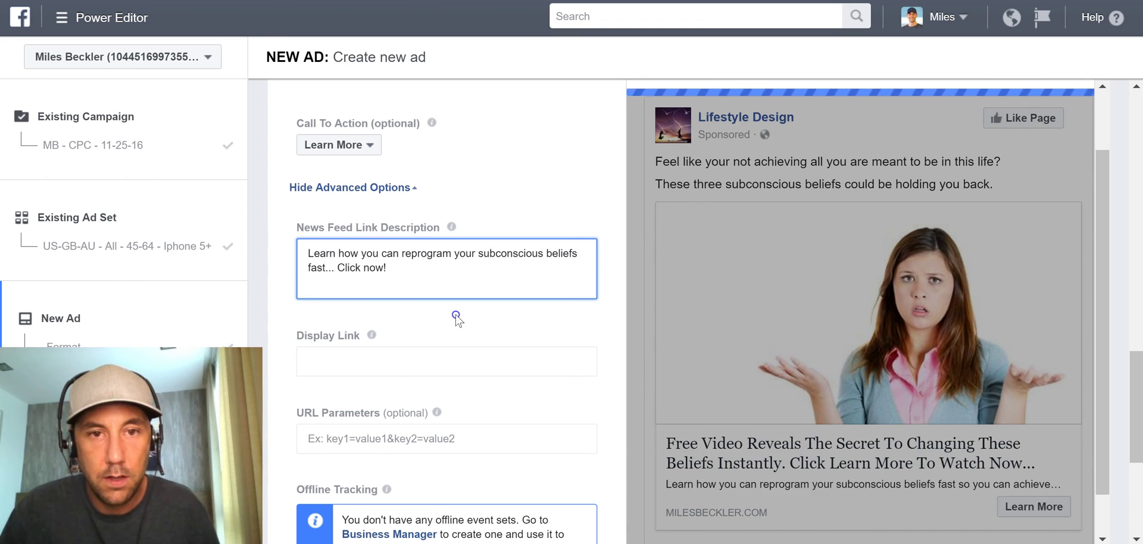
left_click(456, 316)
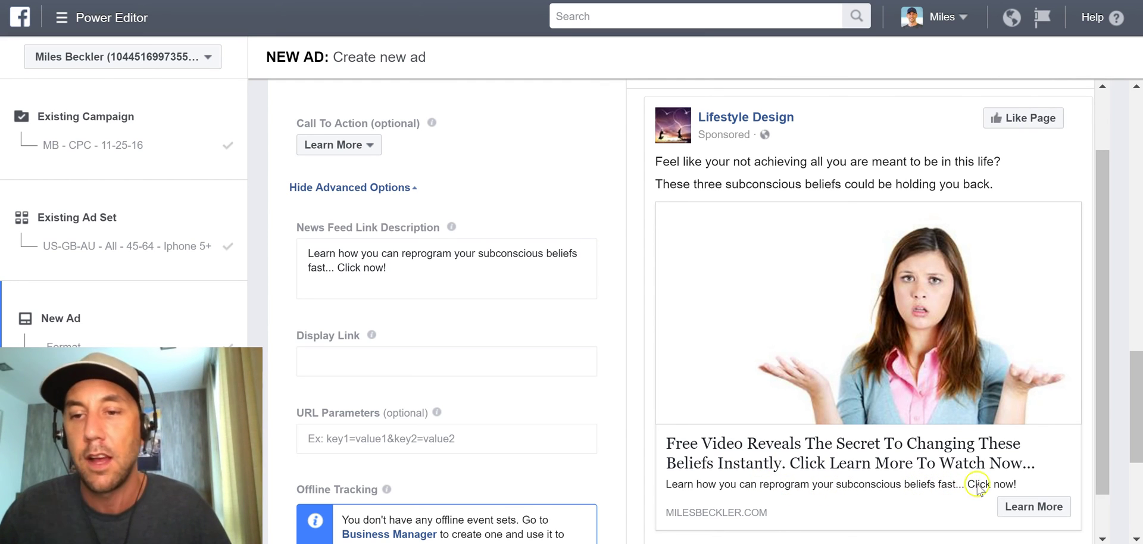
Step: Change the word "fast" to "effortlessly" in the News Feed link description
double_click(319, 269)
type("effortlessly")
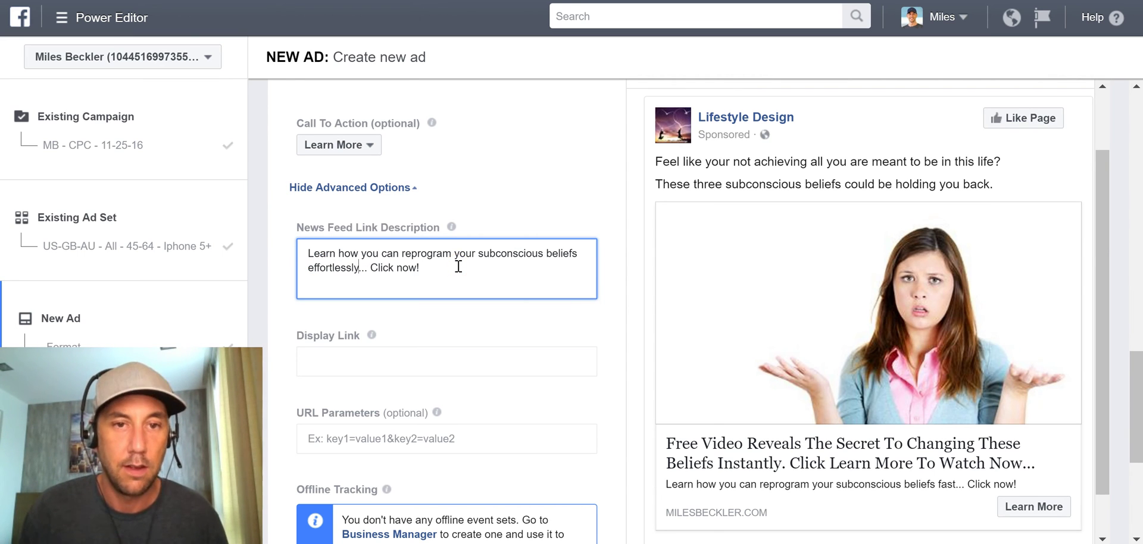
left_click(449, 324)
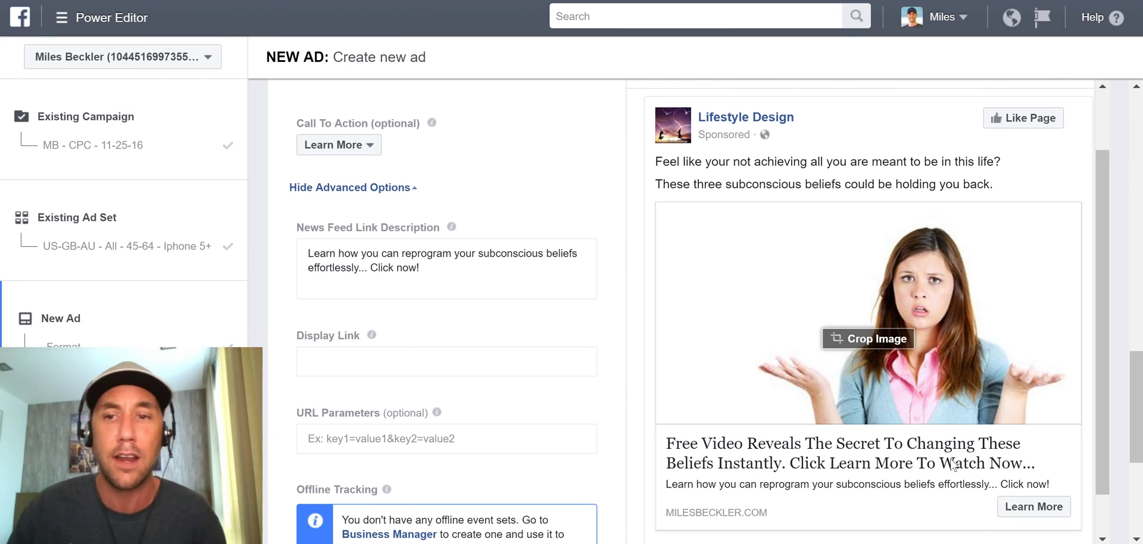
left_click(868, 502)
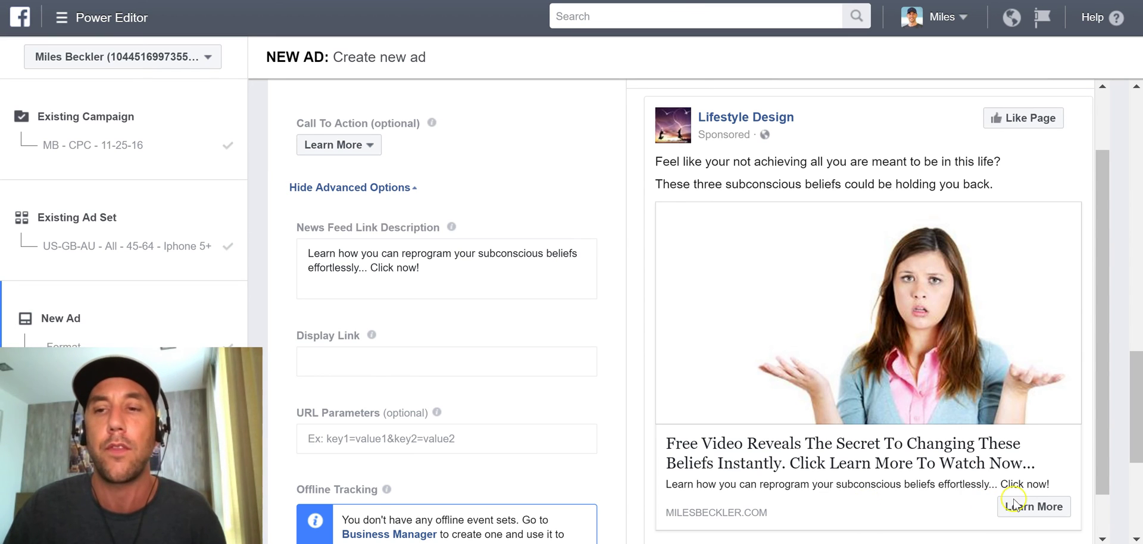
left_click(989, 481)
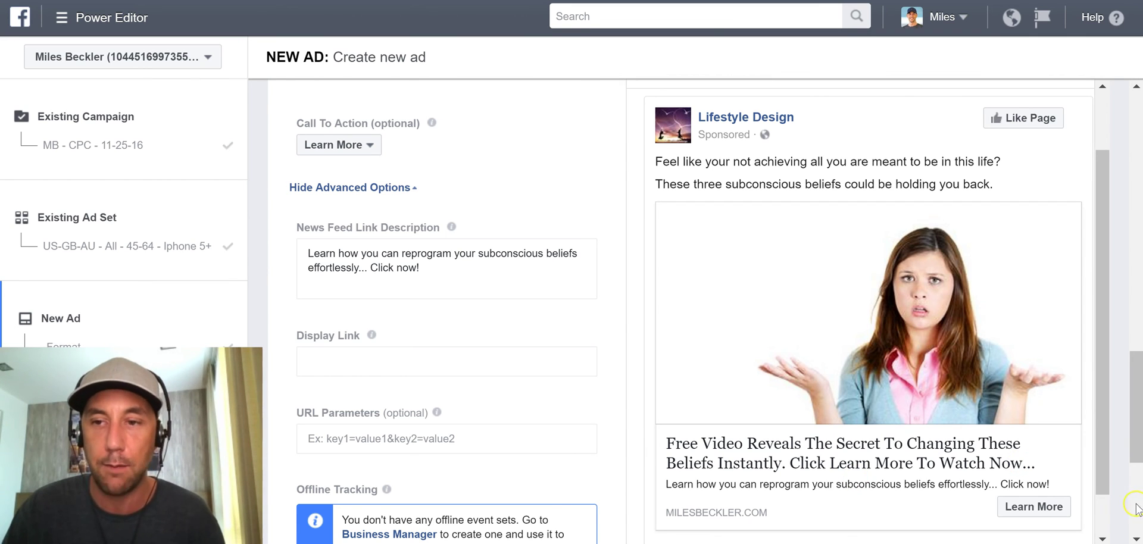
Step: Try to use the plain text "Click The" as the ad's display link
scroll(1138, 452, "down", 2)
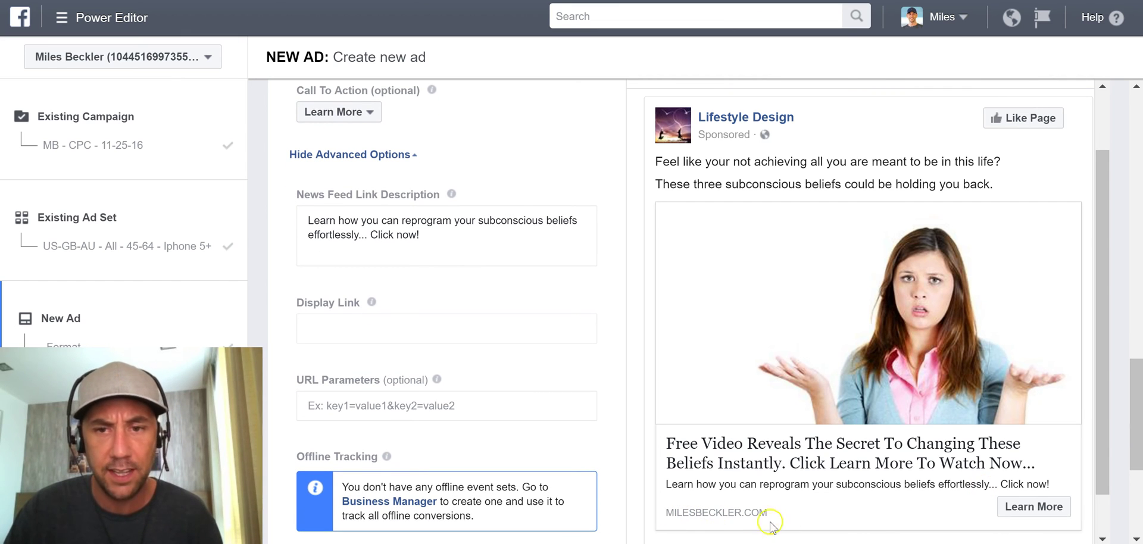
left_click(382, 331)
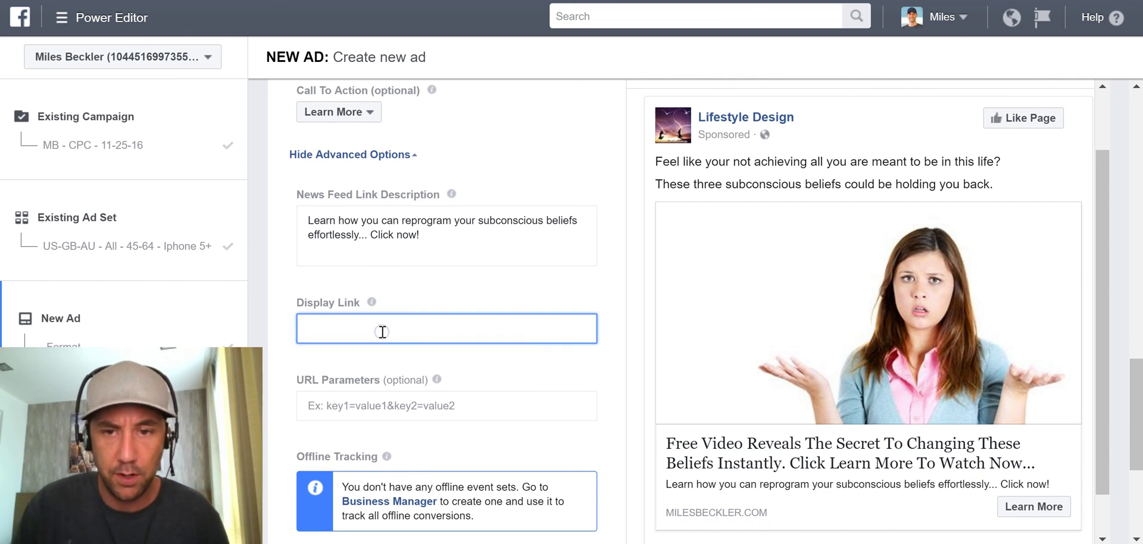
type("C")
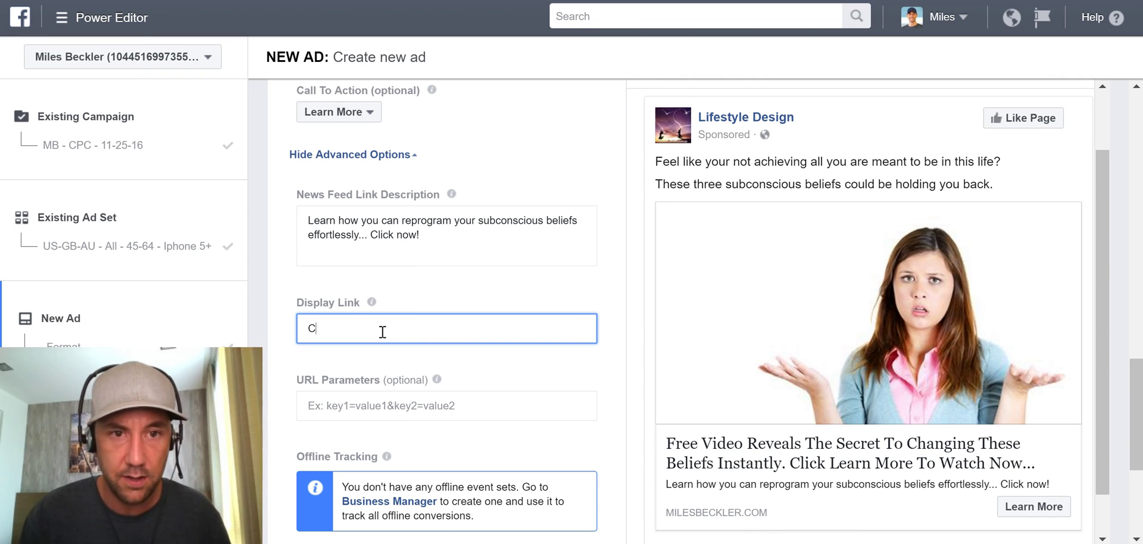
type("lick ")
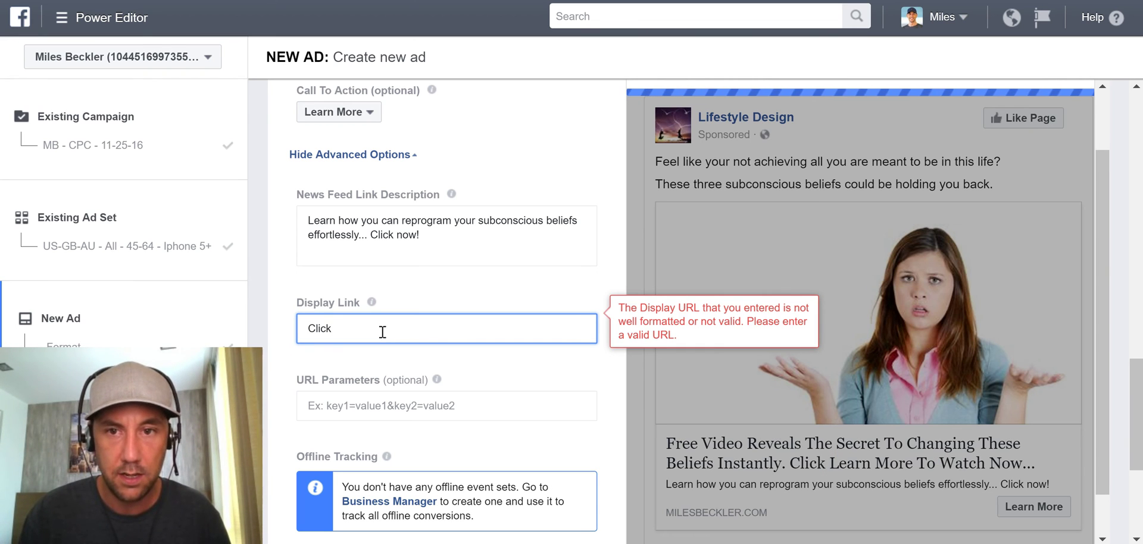
type("The")
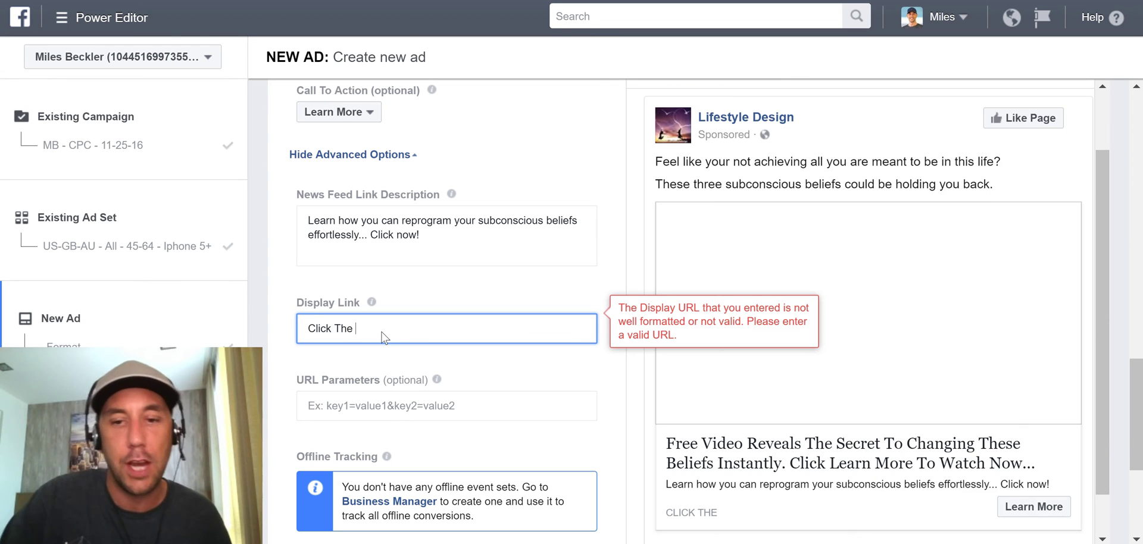
left_click(384, 337)
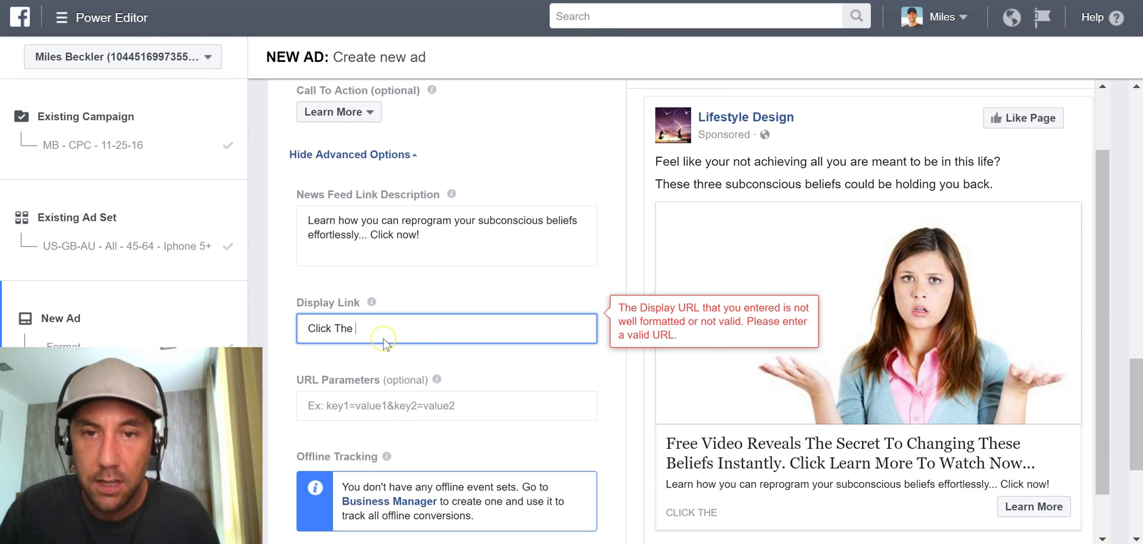
left_click(393, 325)
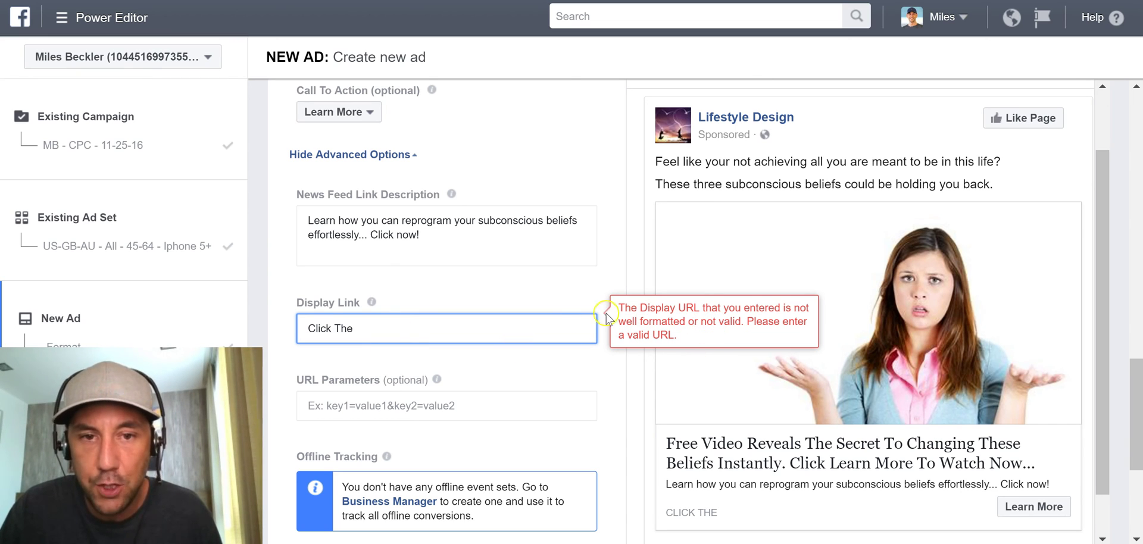
Step: Set the ad's display link to "MilesBeckler.com/Recommended-Resources"
triple_click(524, 327)
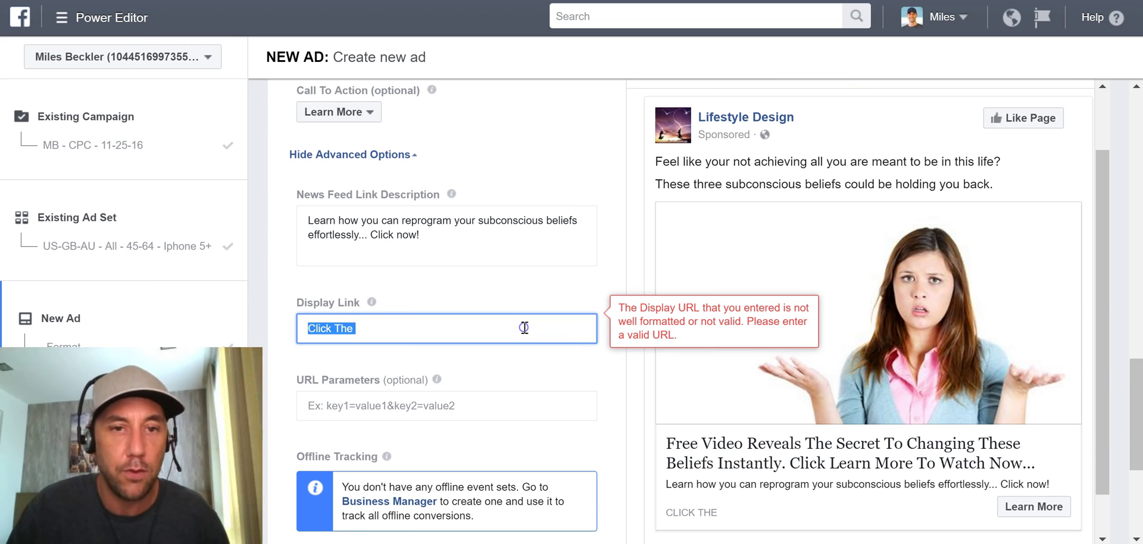
type("MilesBeckler.com/Recommended-Resources")
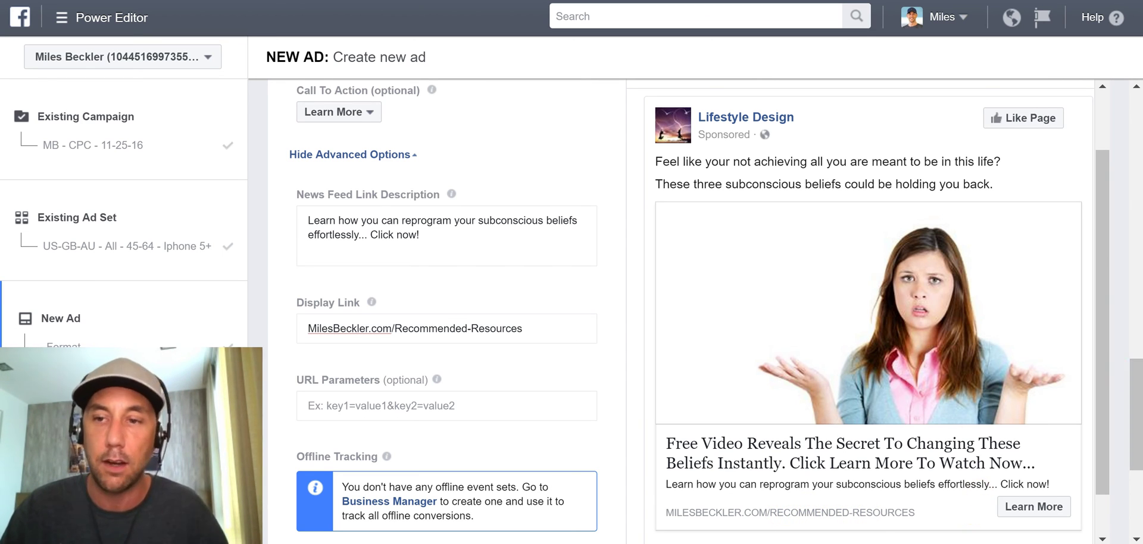
Step: Try the option to track all Facebook pixel conversions, and switch the ad's pixel tracking to Choose Conversion Tracking Pixels
scroll(1135, 393, "down", 3)
scroll(617, 417, "down", 2)
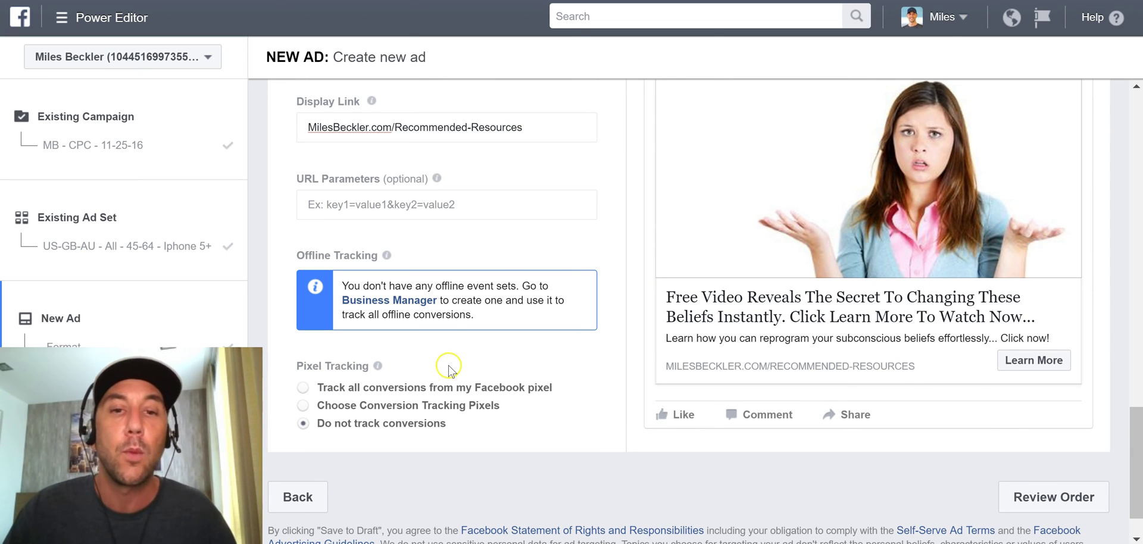
left_click(317, 381)
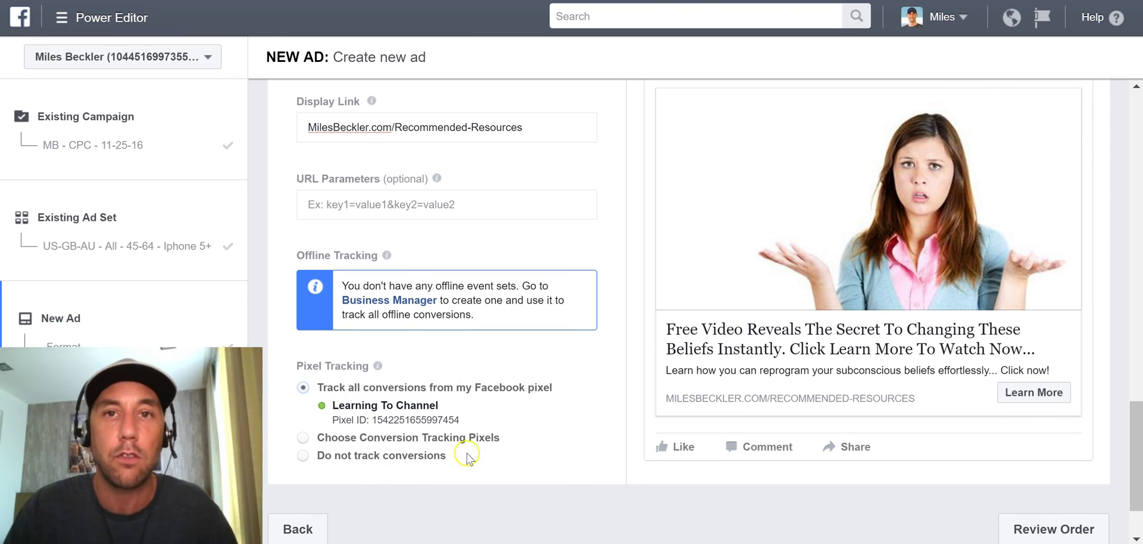
left_click(304, 439)
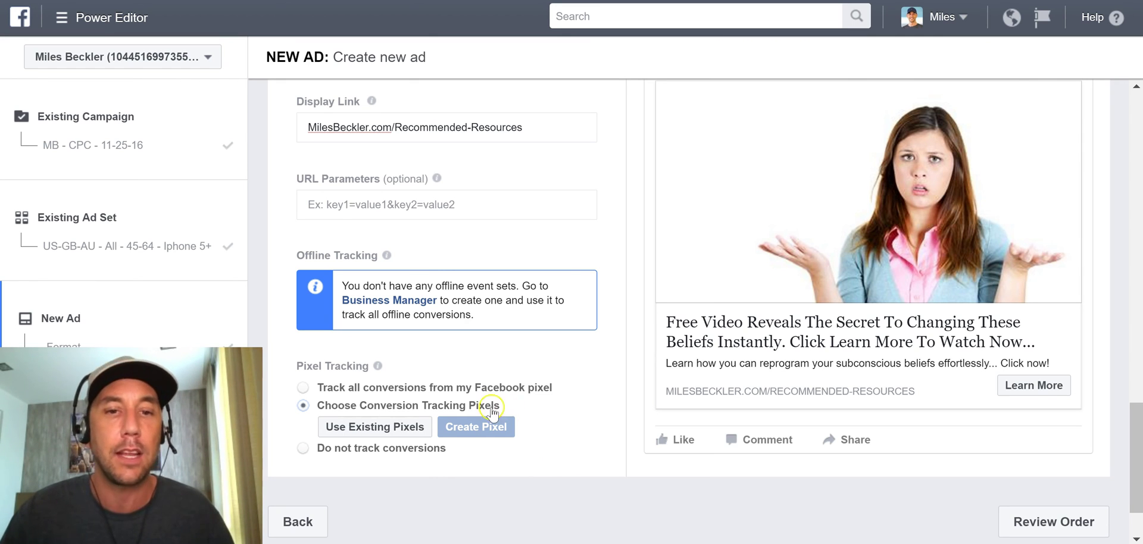
left_click(476, 426)
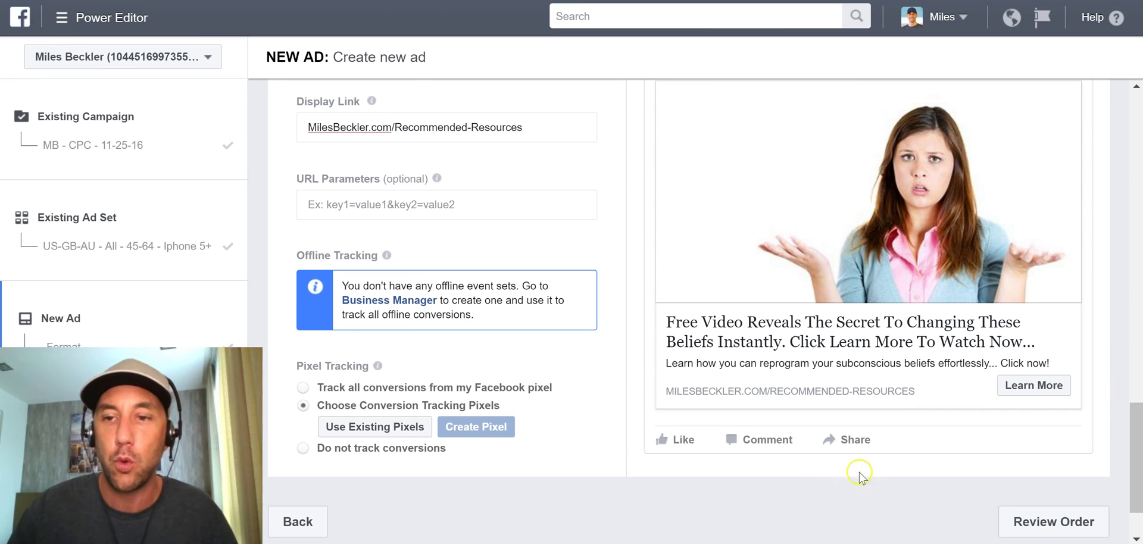
left_click(1030, 407)
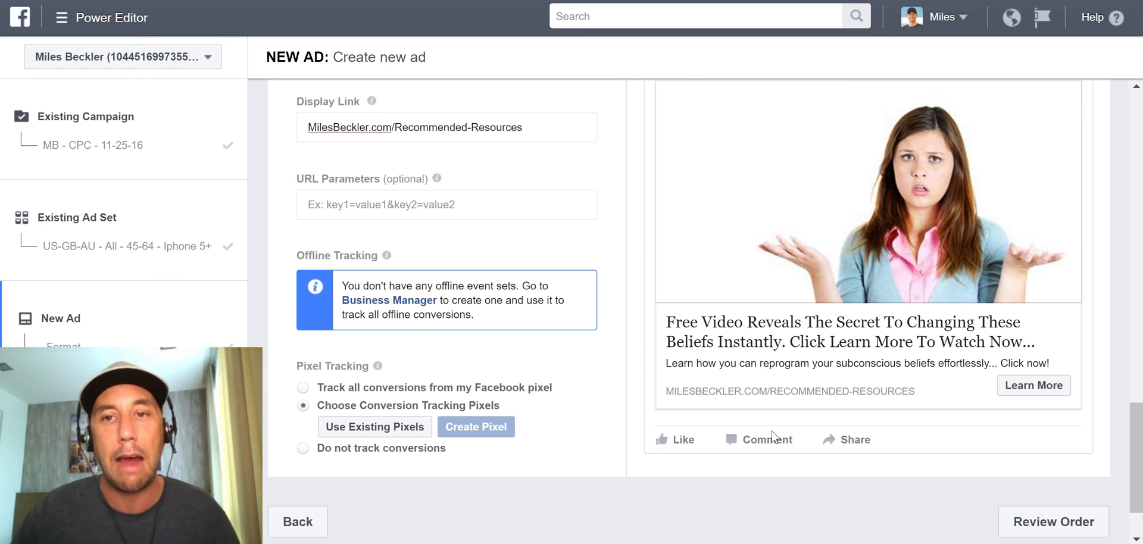
Step: In the order review, name the ad "Confused-Girl - Free Video Q&A" and save it to draft
left_click(1072, 527)
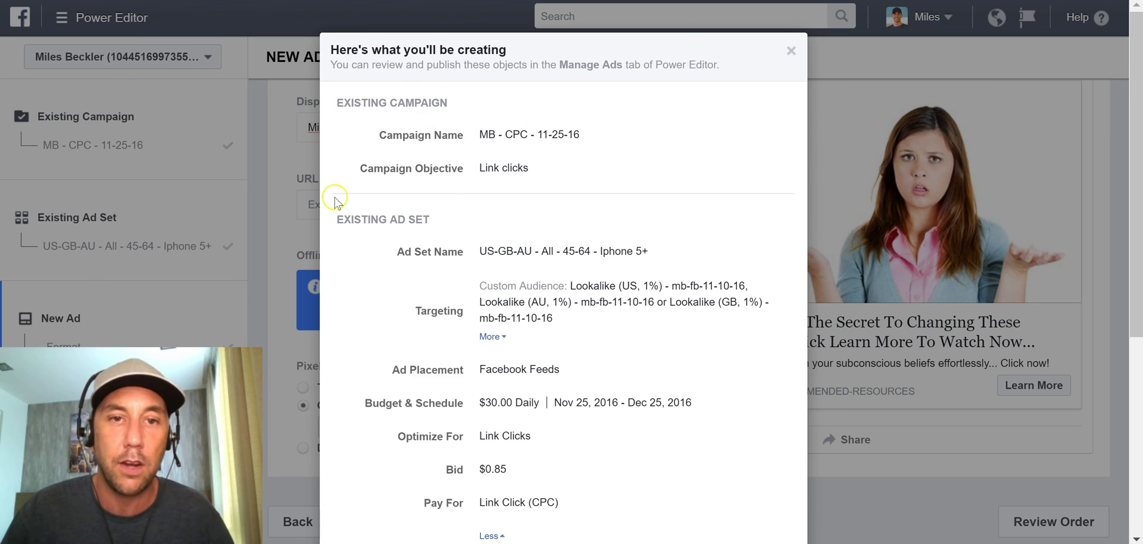
left_click_drag(1136, 156, 1126, 351)
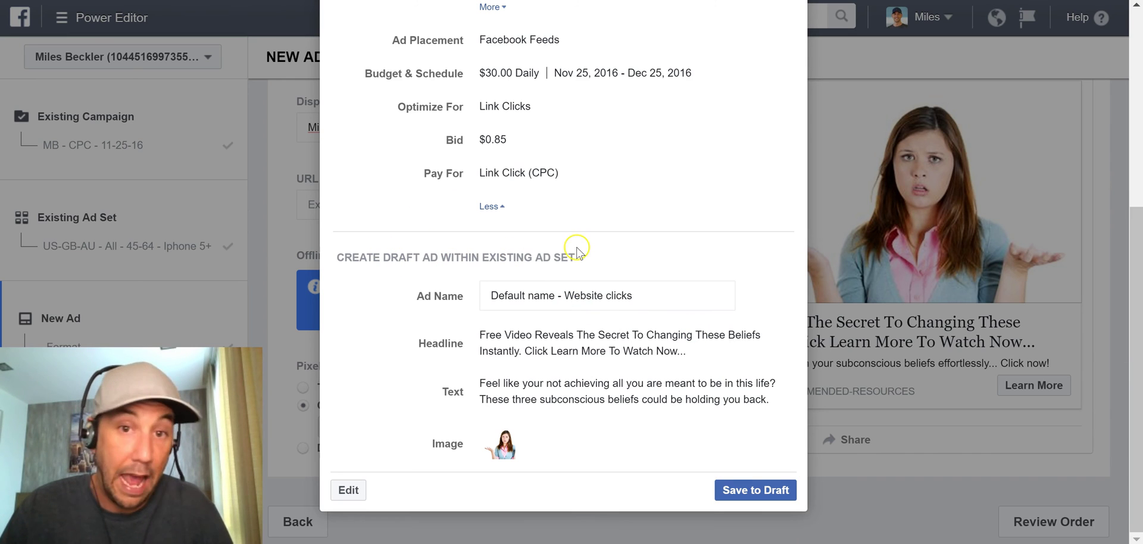
left_click(588, 296)
triple_click(588, 295)
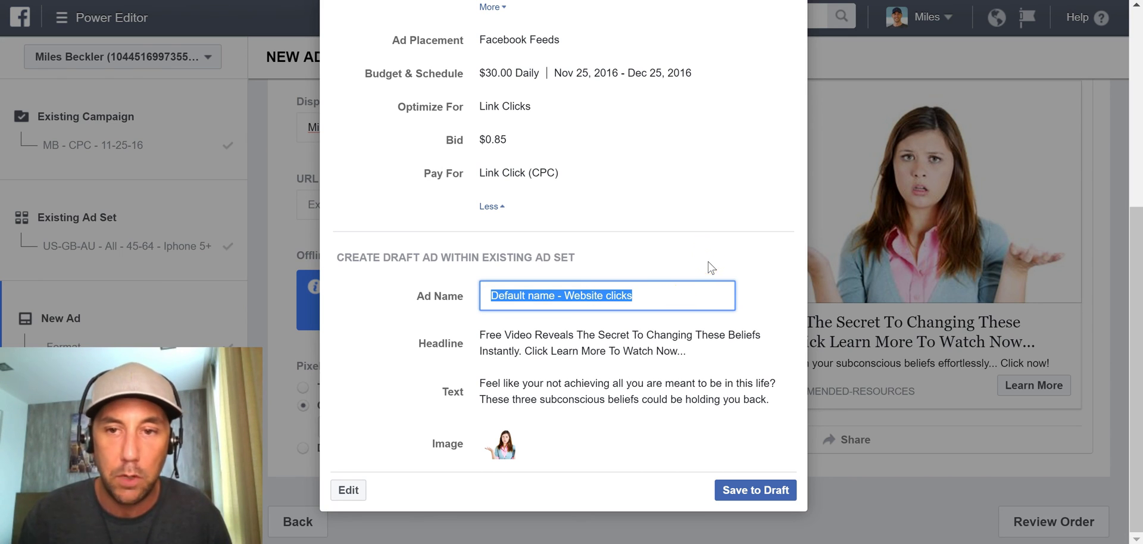
type("Confused-Girl - Free Video")
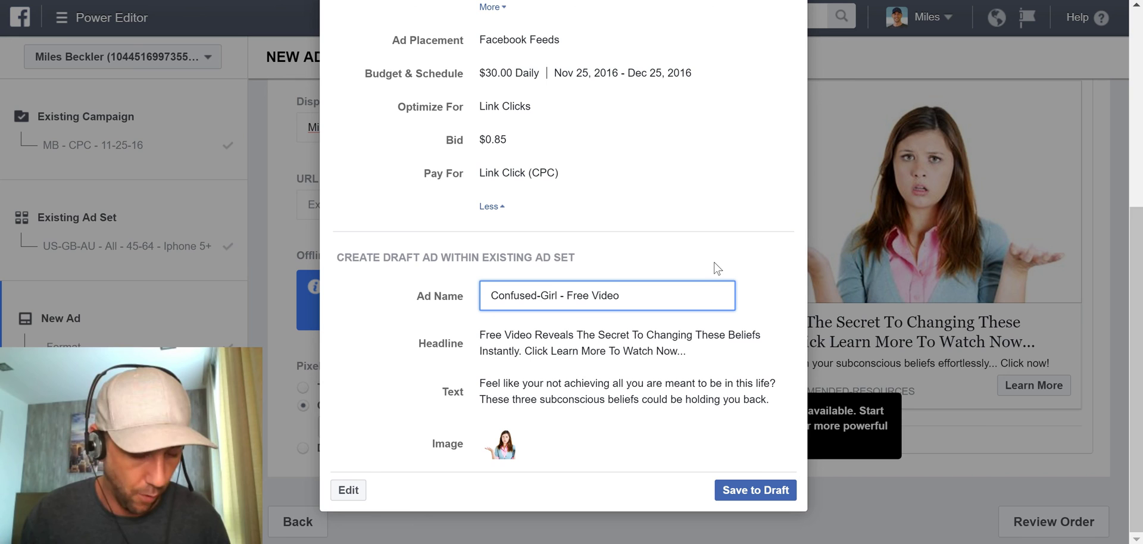
type("Q")
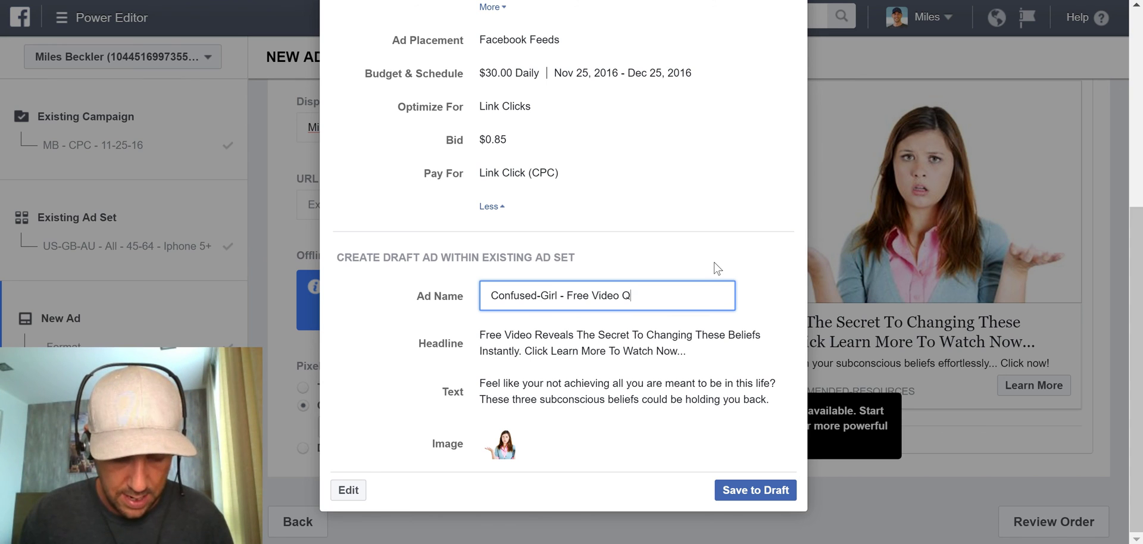
type("&")
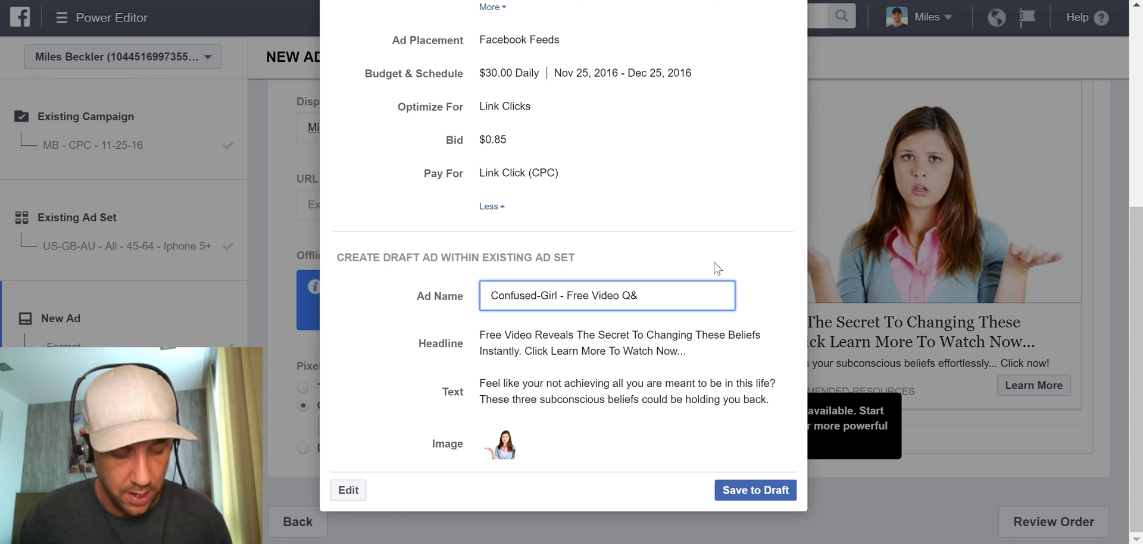
type("A")
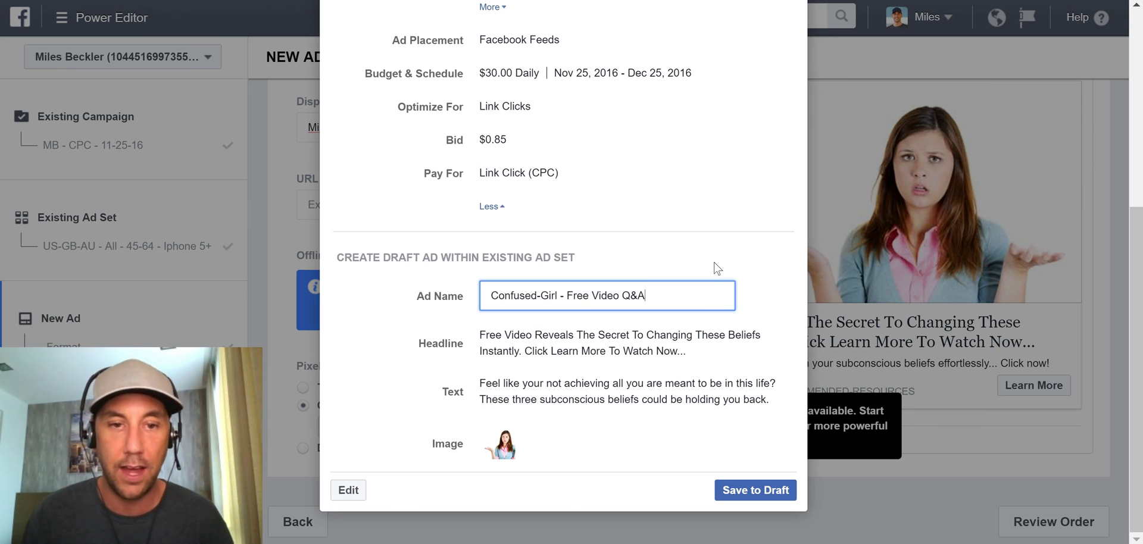
left_click(751, 490)
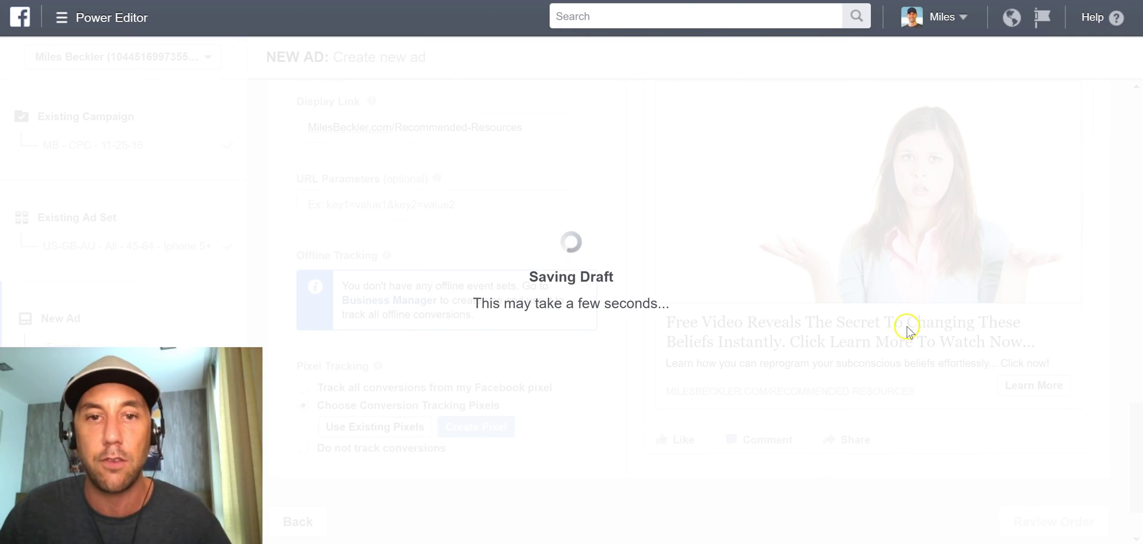